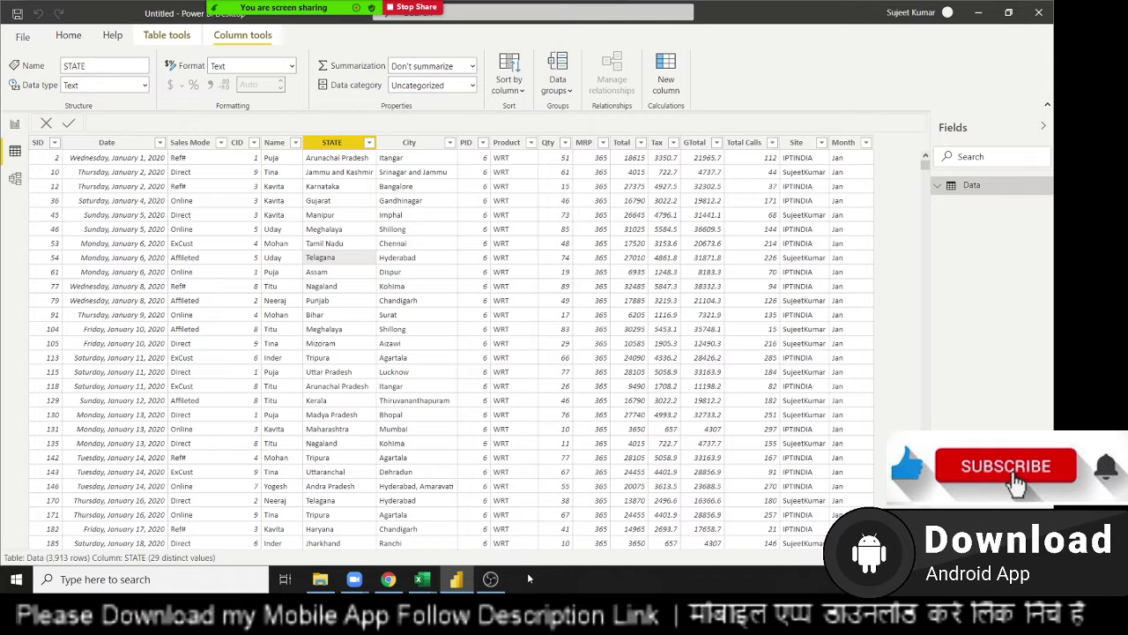
Step: Inspect the Data table's CID, Date and Qty columns in Data view and bring up Table tools
click(389, 579)
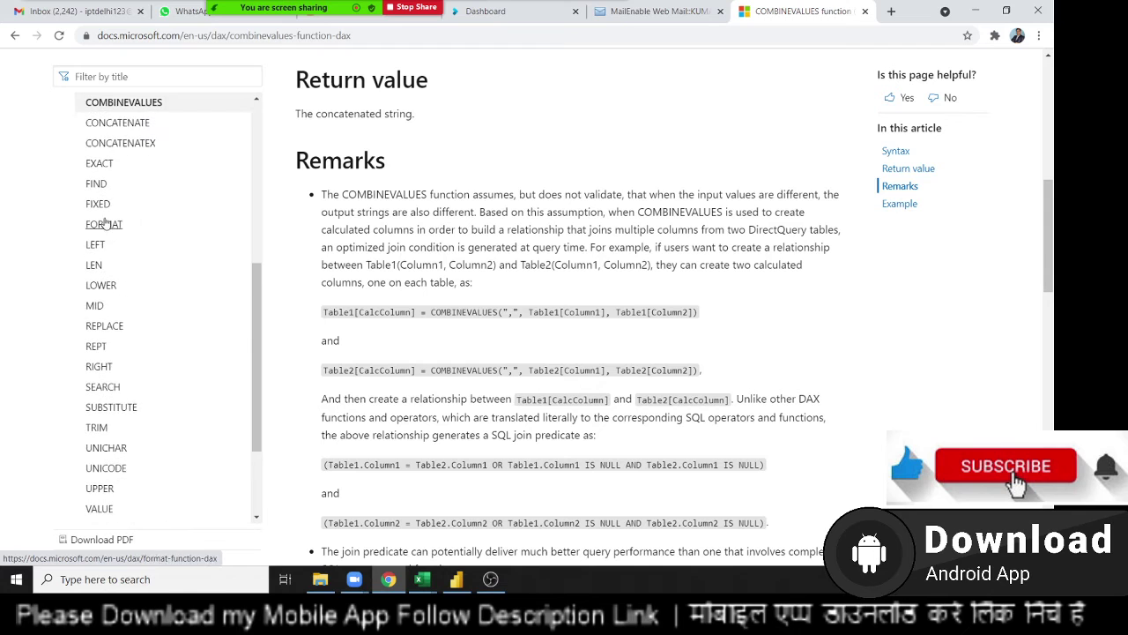
click(452, 579)
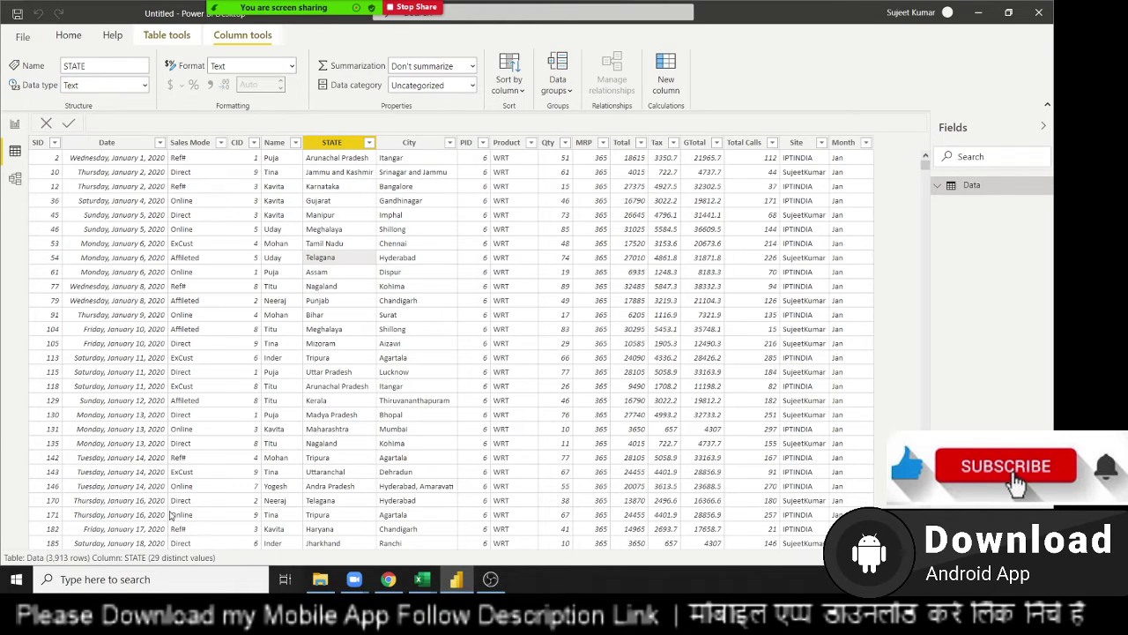
click(13, 155)
click(236, 142)
click(126, 146)
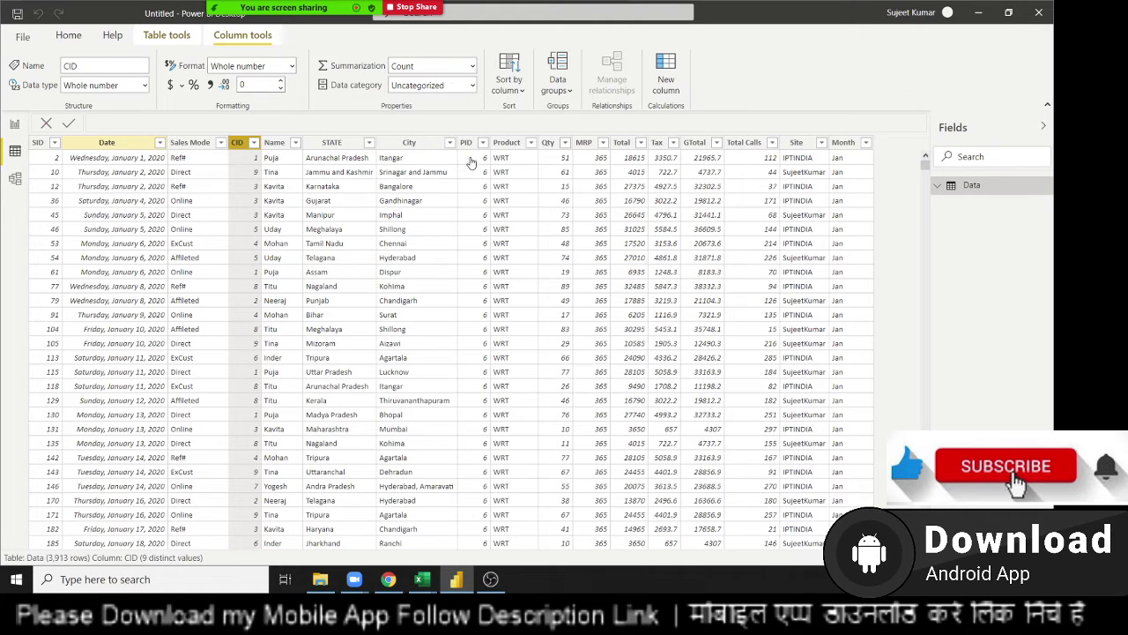
click(559, 143)
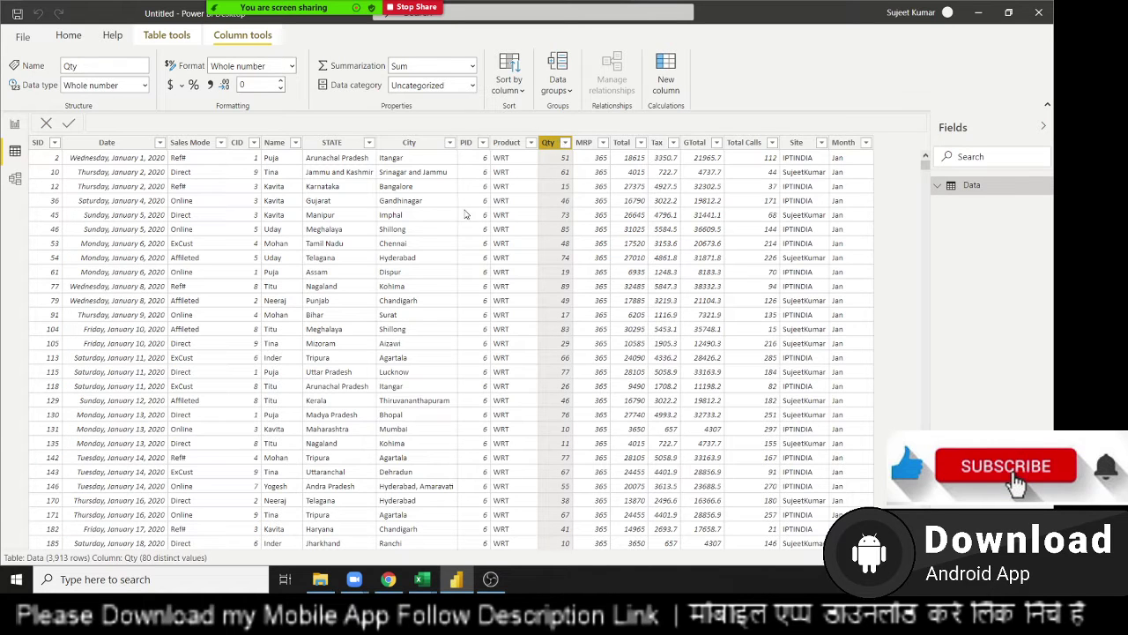
click(176, 37)
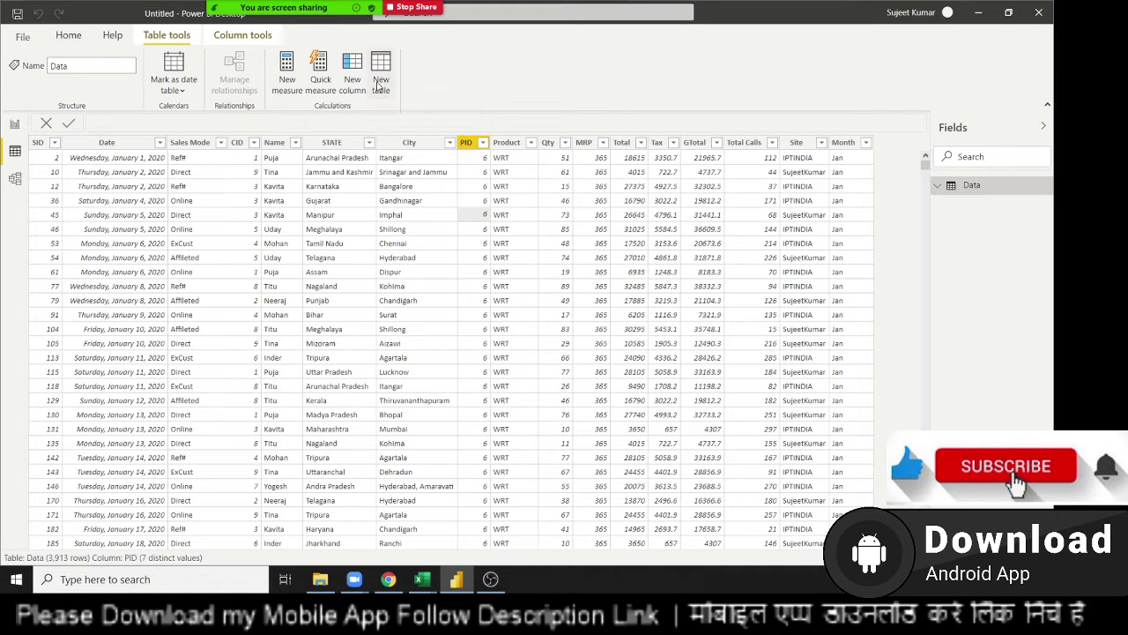
Step: Create the calculated table HW = ALL(Data[CID]) listing the 9 distinct CIDs
click(381, 85)
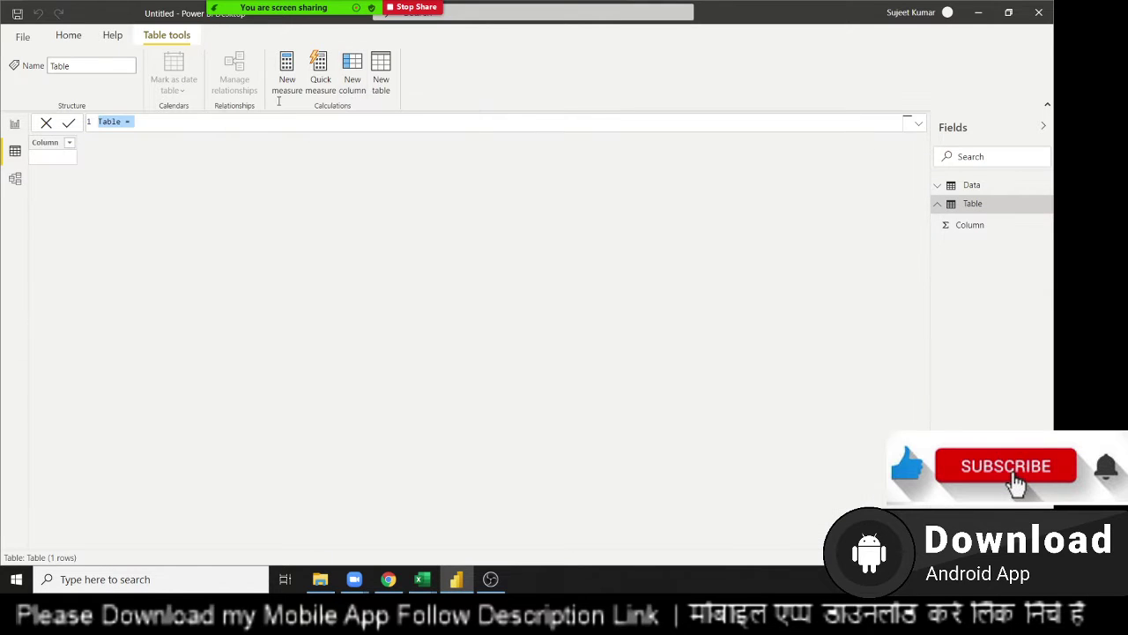
double_click(110, 122)
text(Hii)
key(Home)
click(133, 123)
text(all)
key(Tab)
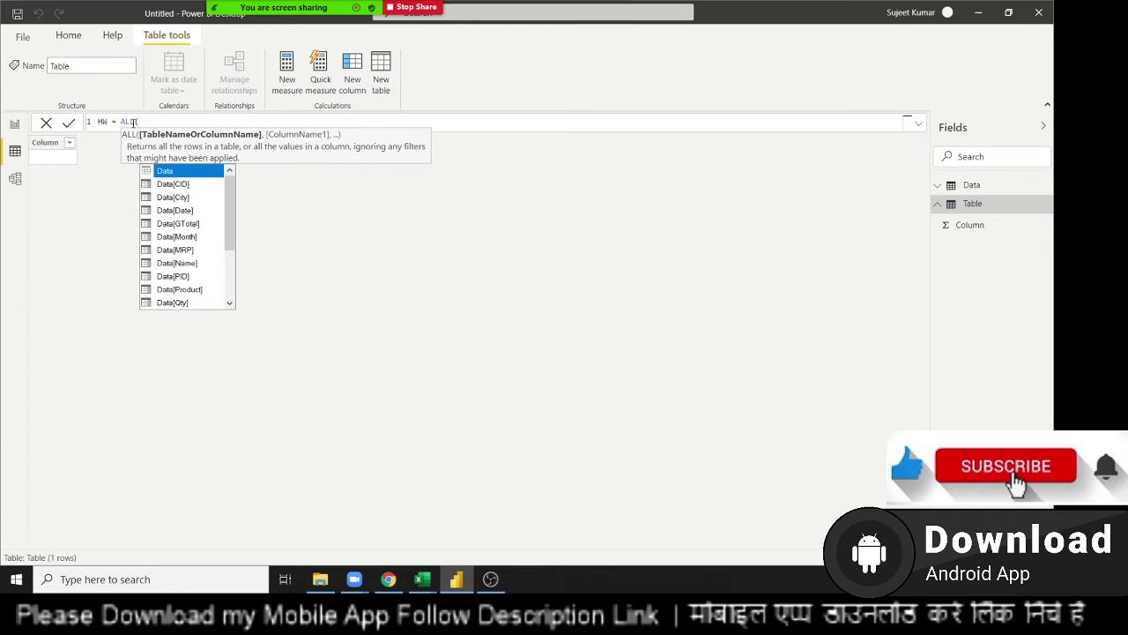
key(Down)
key(Tab)
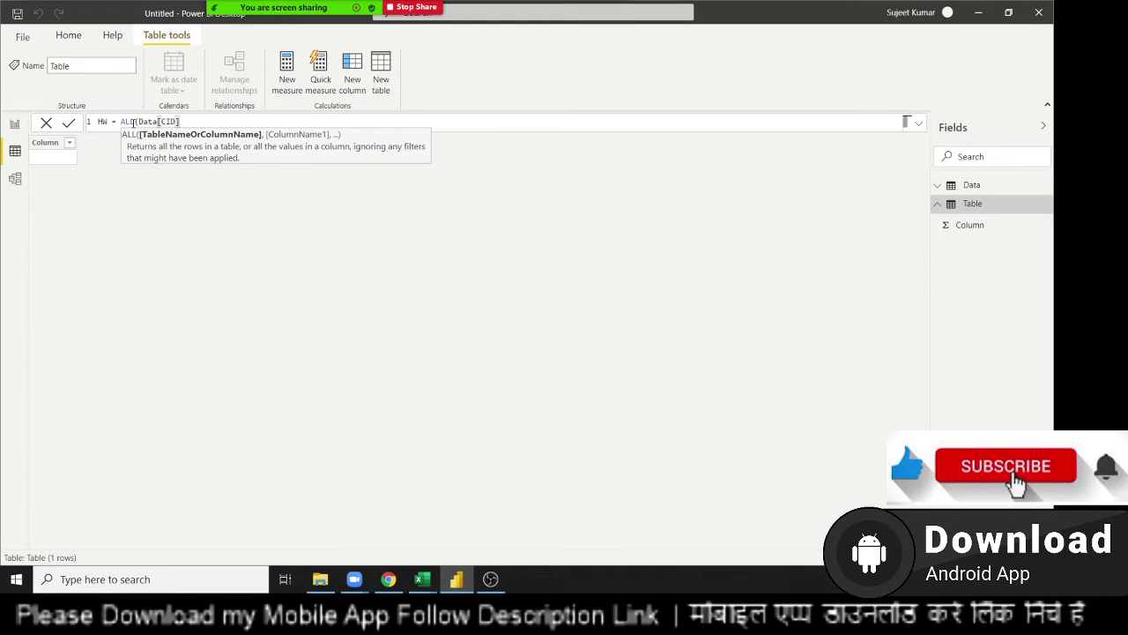
text())
key(Return)
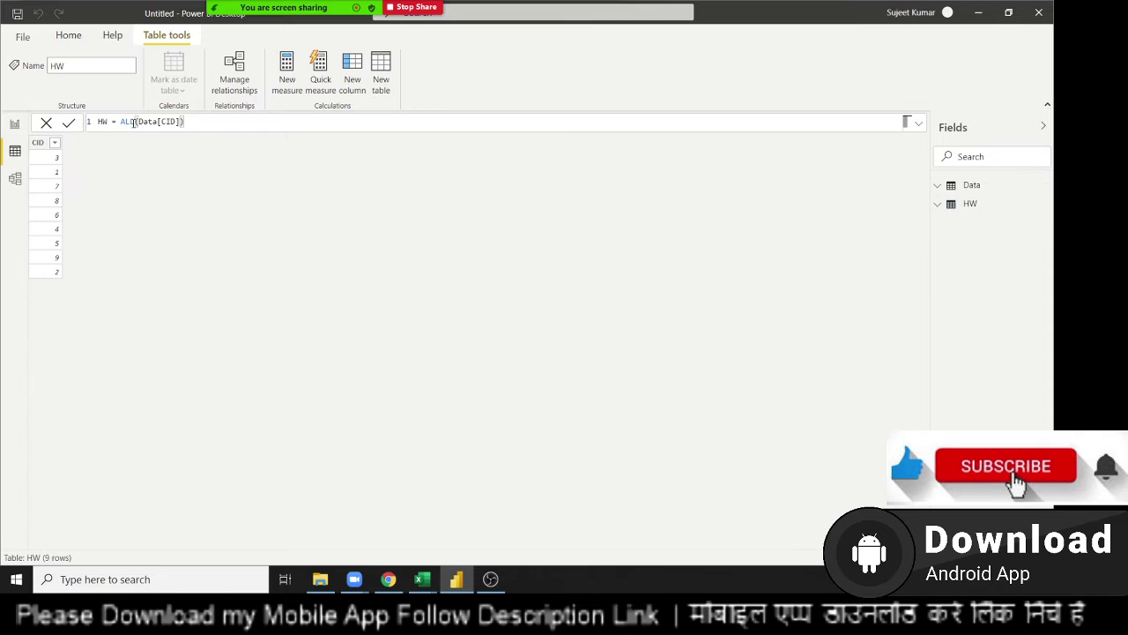
Step: Sort HW's CID column ascending (1–9) and add a new calculated column
click(44, 144)
click(55, 142)
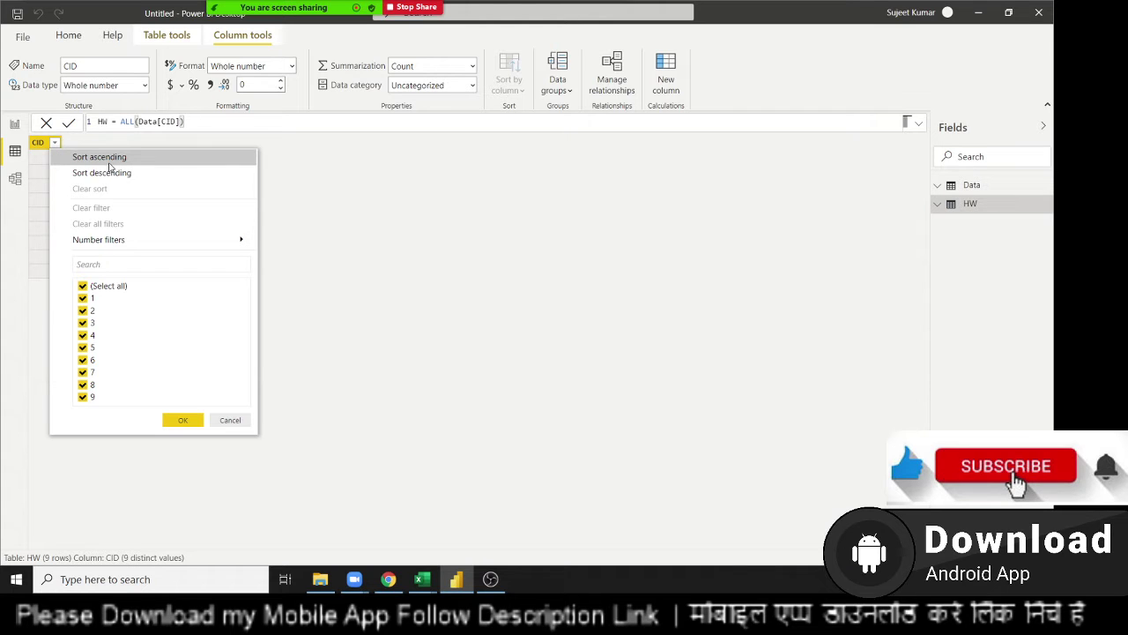
click(109, 158)
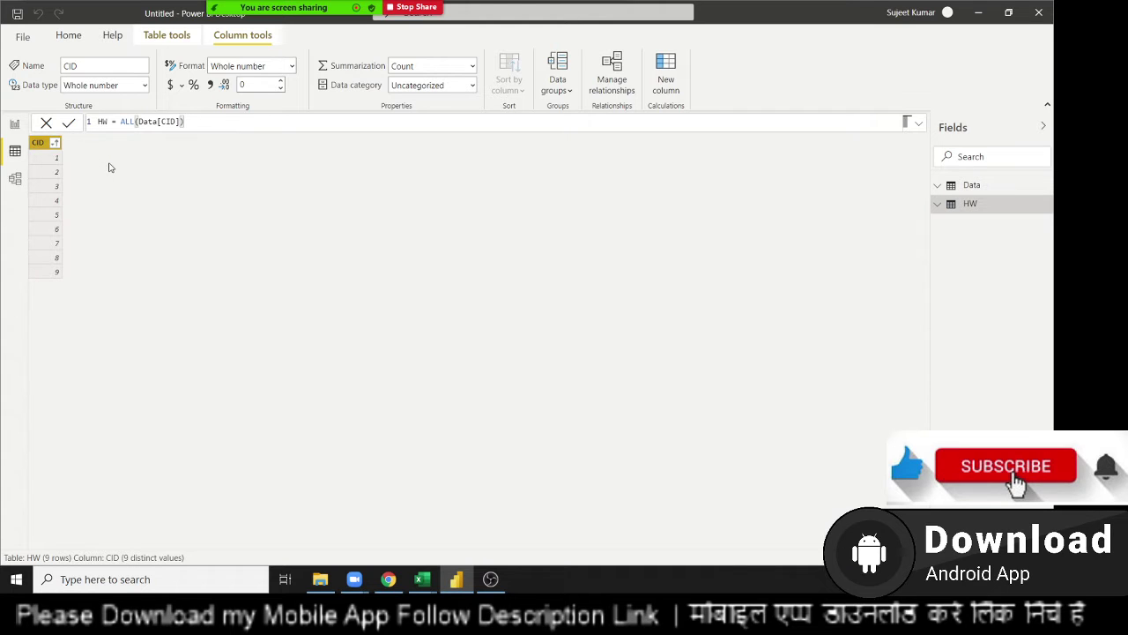
click(665, 81)
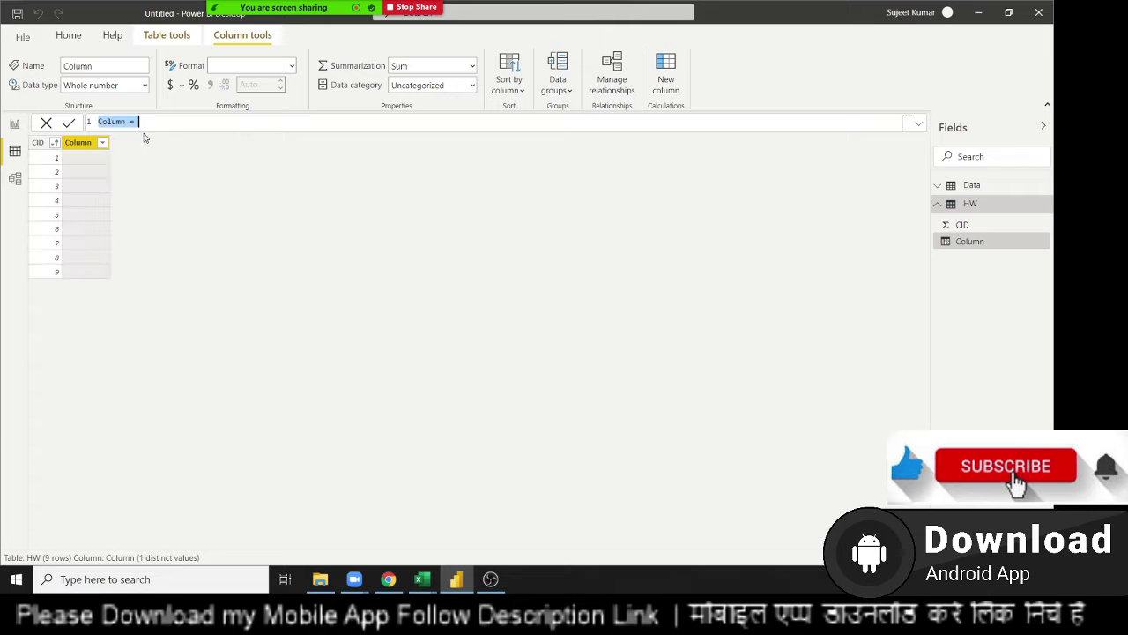
Step: Start the column formula MDate = MINX(FILTER(Data, Data[CID]... using autocomplete
double_click(124, 120)
text(MDate=)
text(mi)
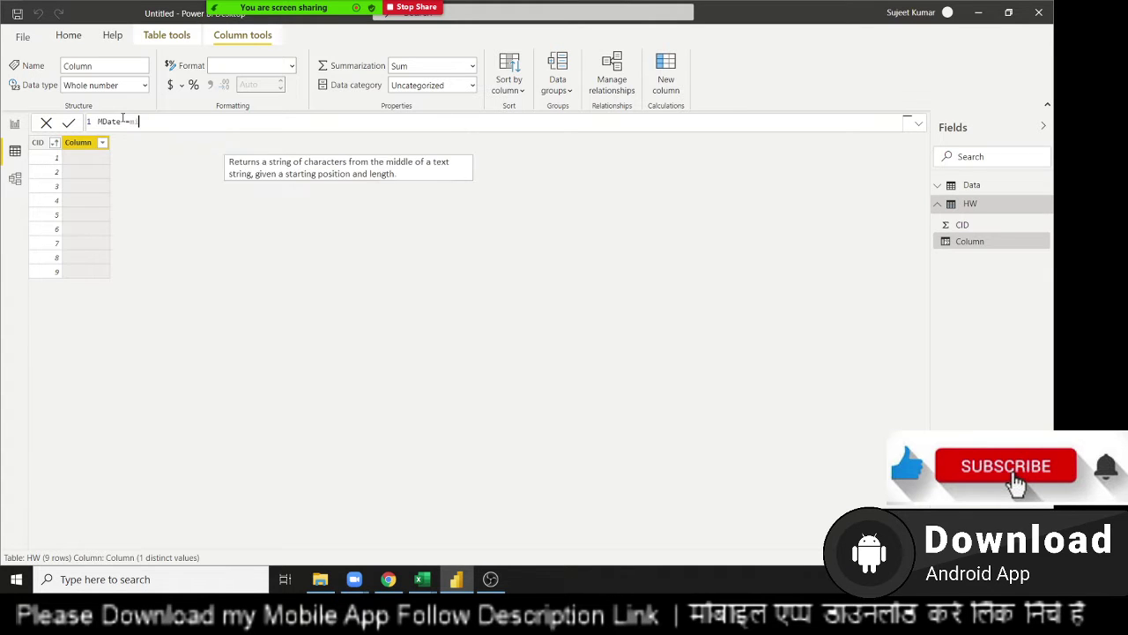
text(nx)
key(Tab)
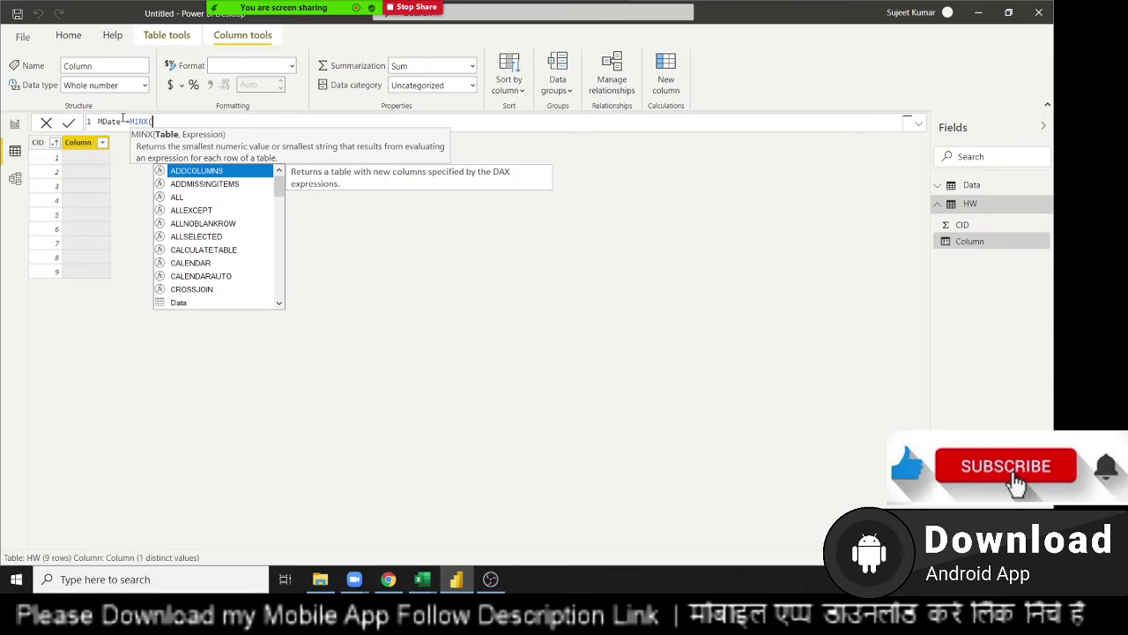
key(Down)
key(Down)
key(Down)
key(Down)
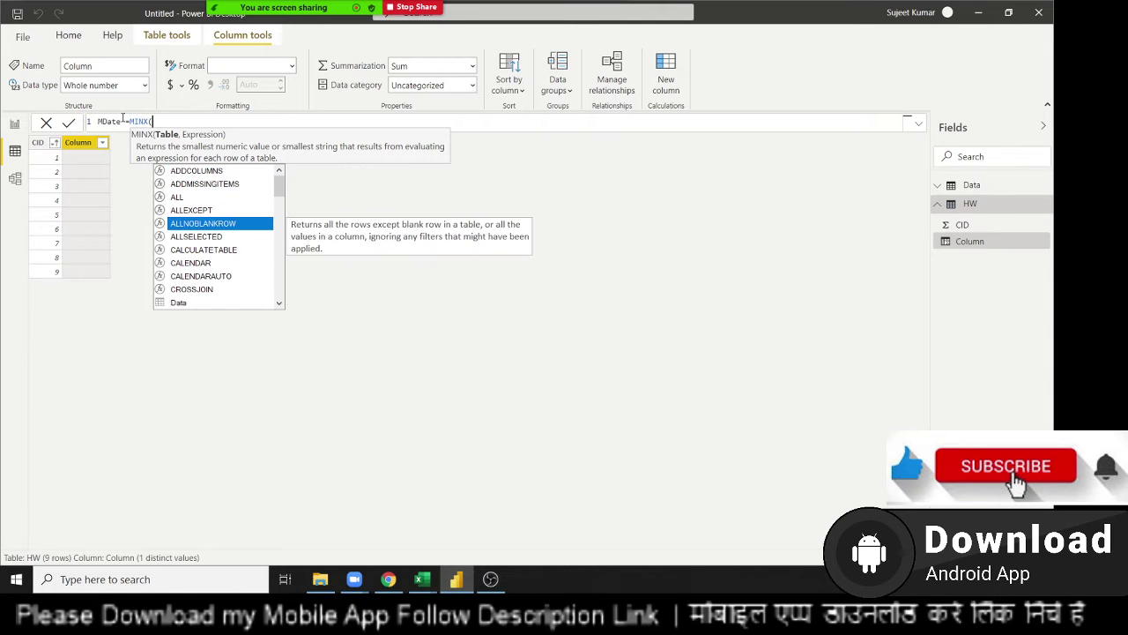
text(fil)
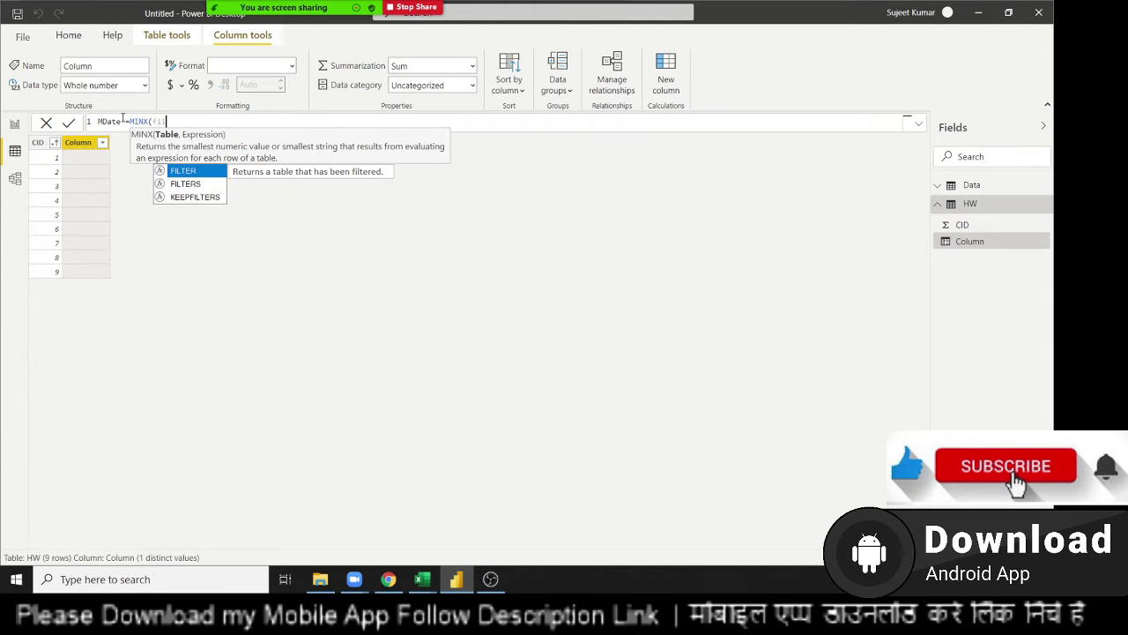
key(Tab)
text(dat)
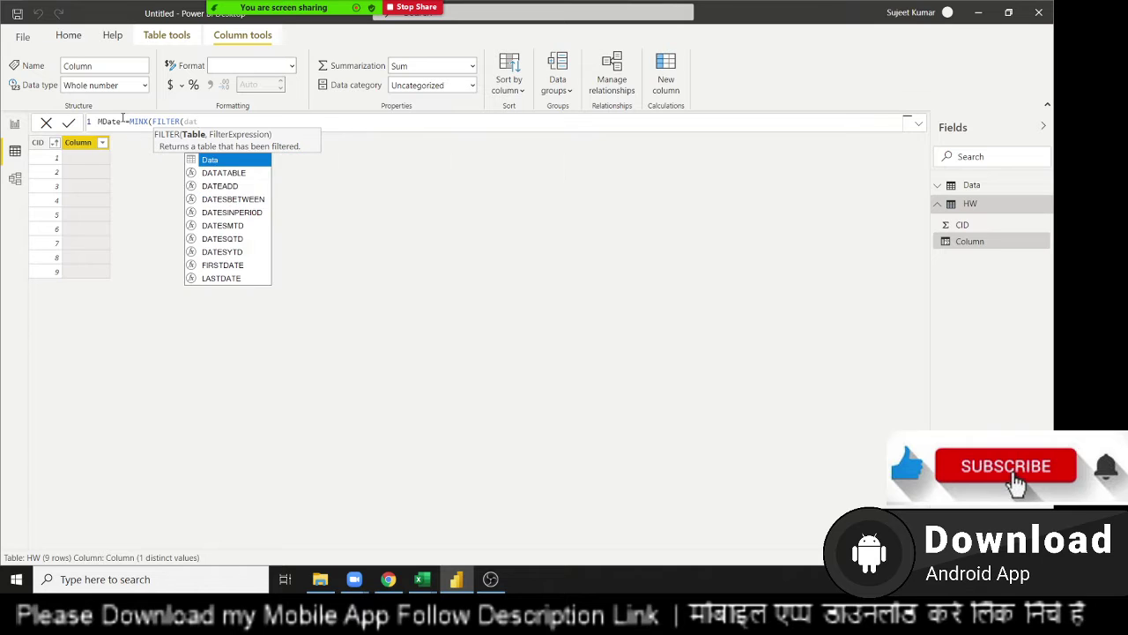
key(Tab)
text(,)
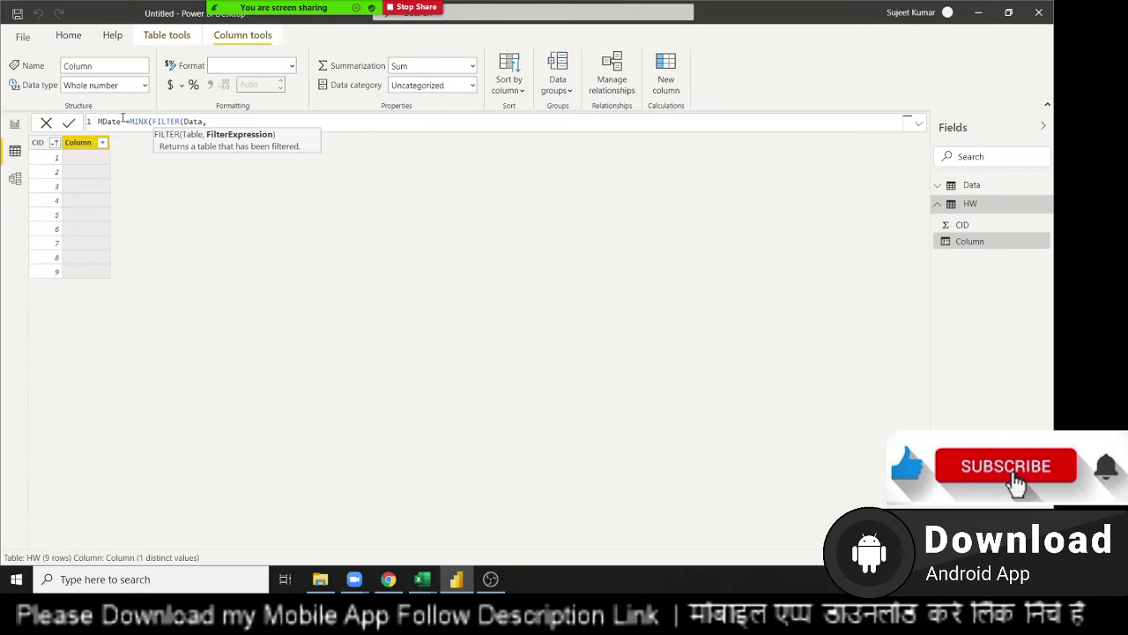
text(cid)
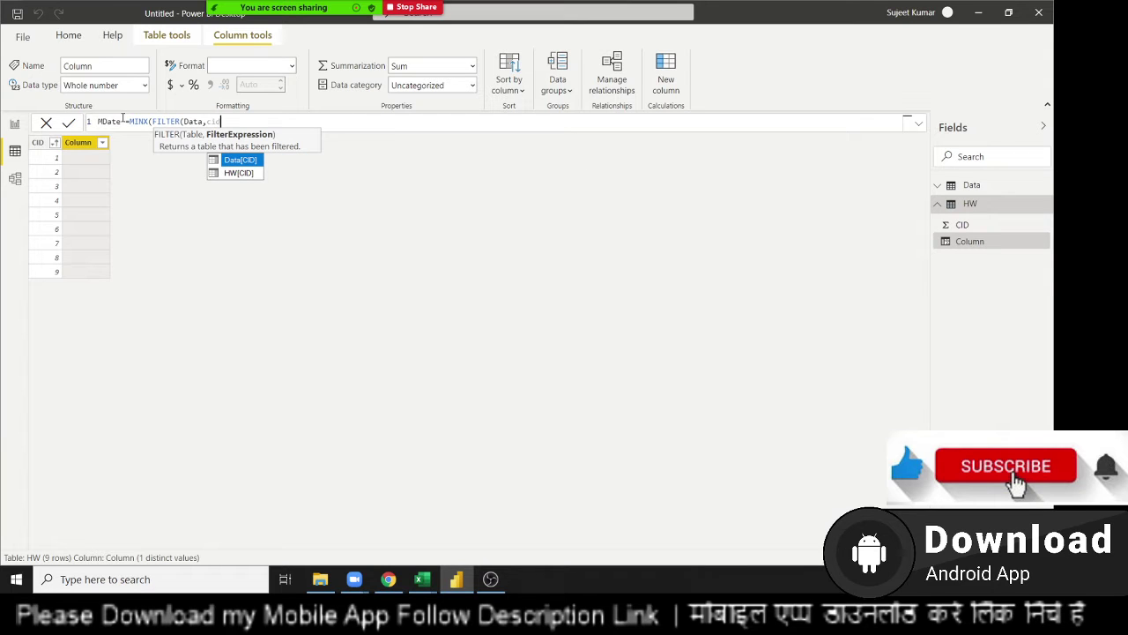
key(Tab)
Step: Finish with =HW[CID] and Data[Date], committing MDate = MINX(FILTER(Data,Data[CID]=HW[CID]),Data[Date])
text(=)
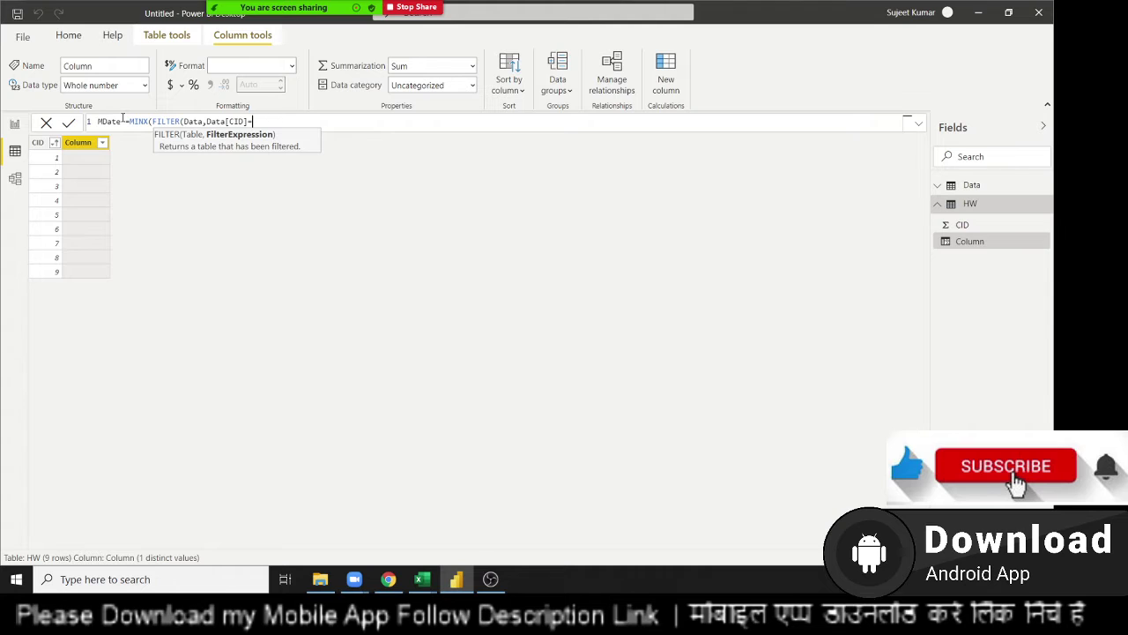
text(cid)
key(Down)
key(Tab)
text())
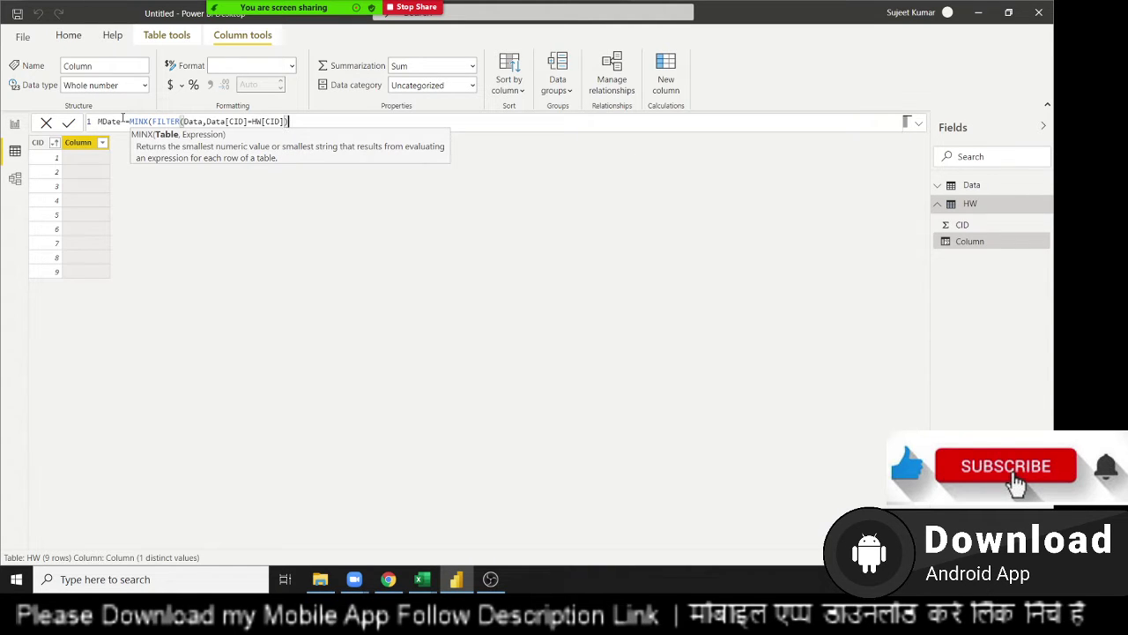
text(,)
text(dat)
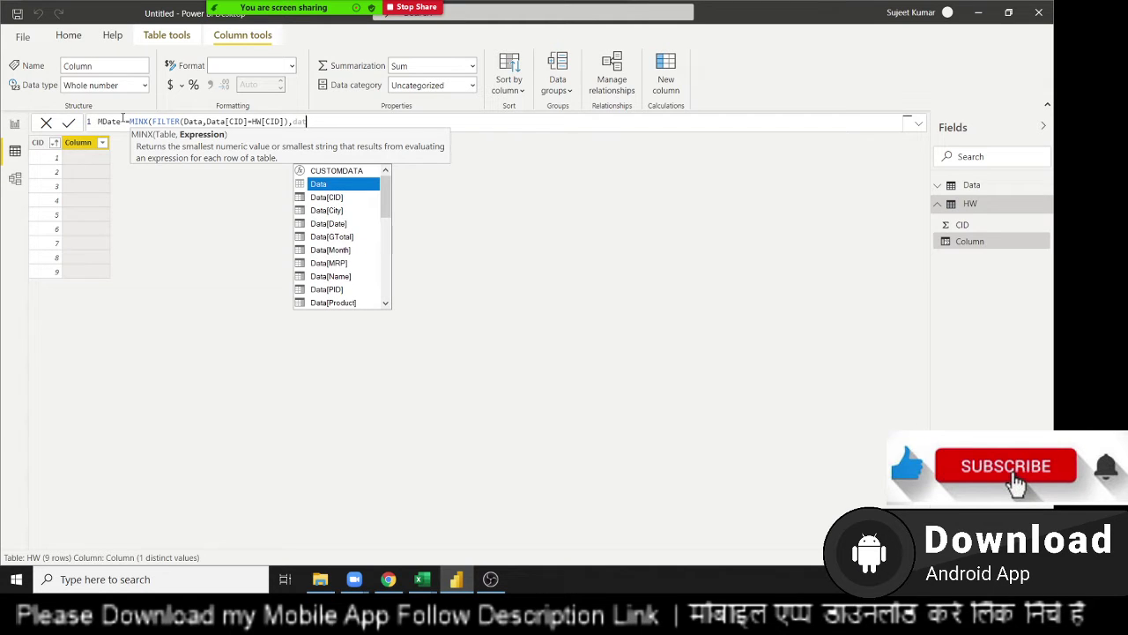
text(e)
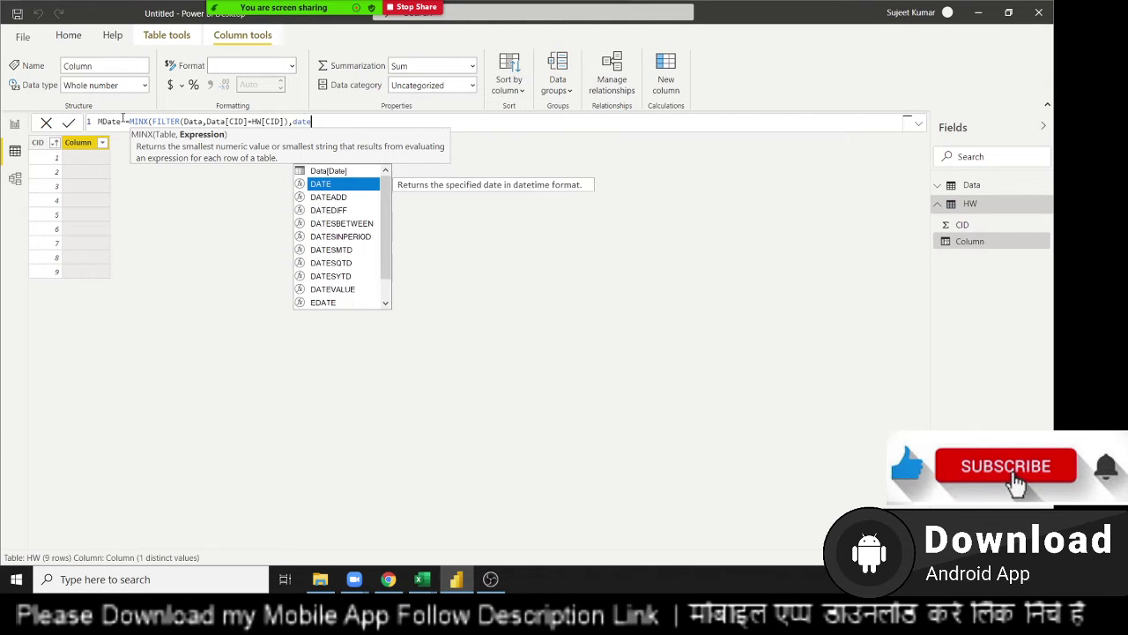
key(Up)
key(Tab)
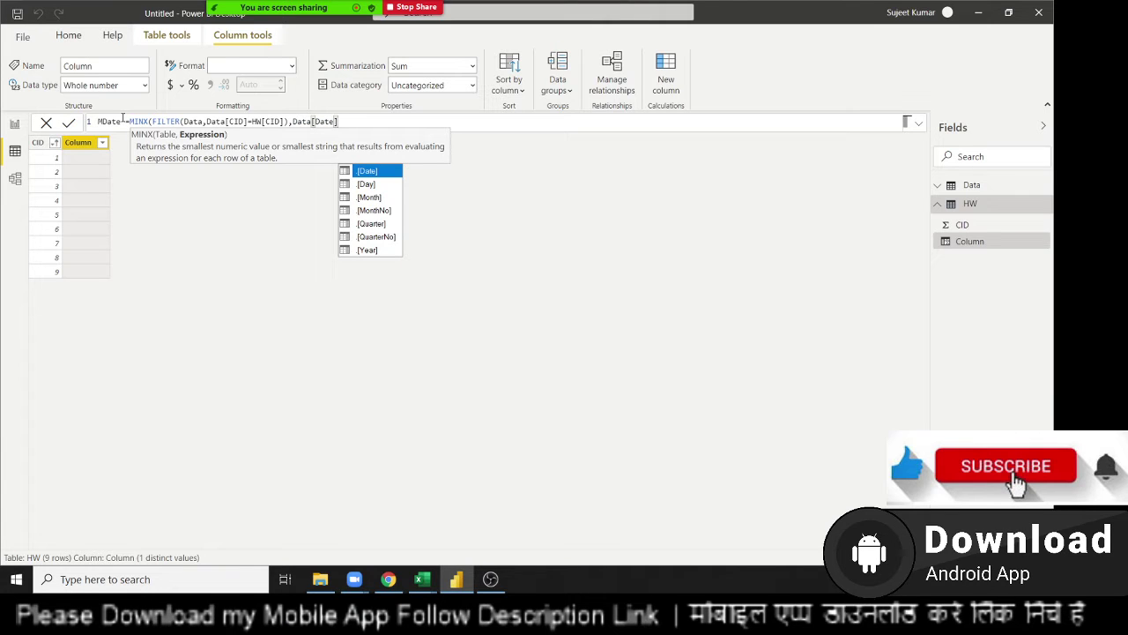
text())
key(Return)
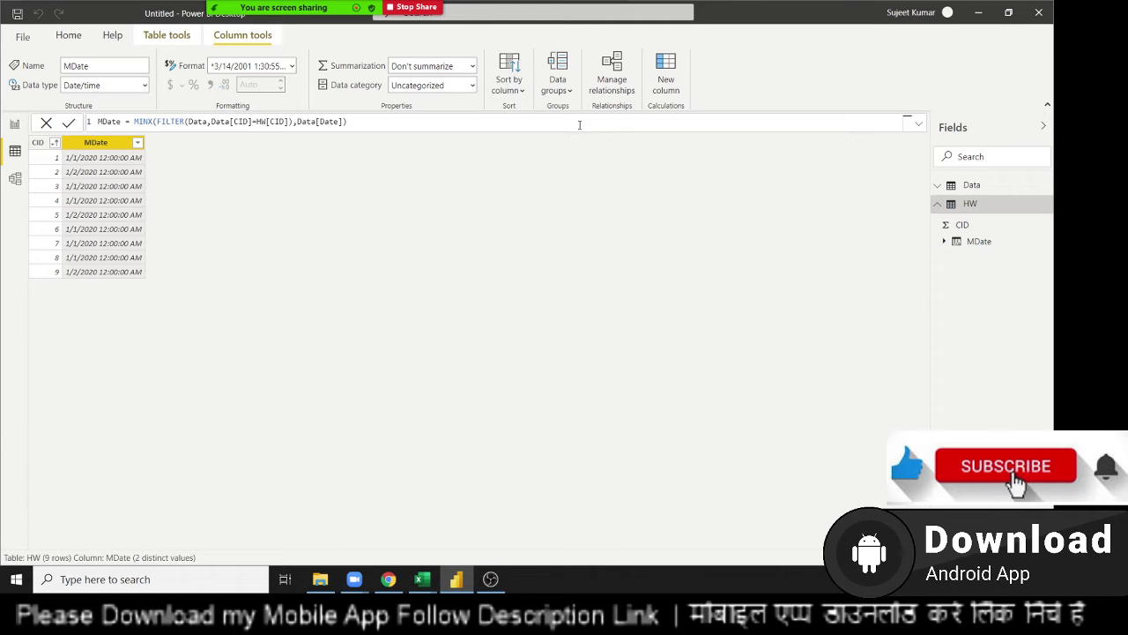
click(667, 88)
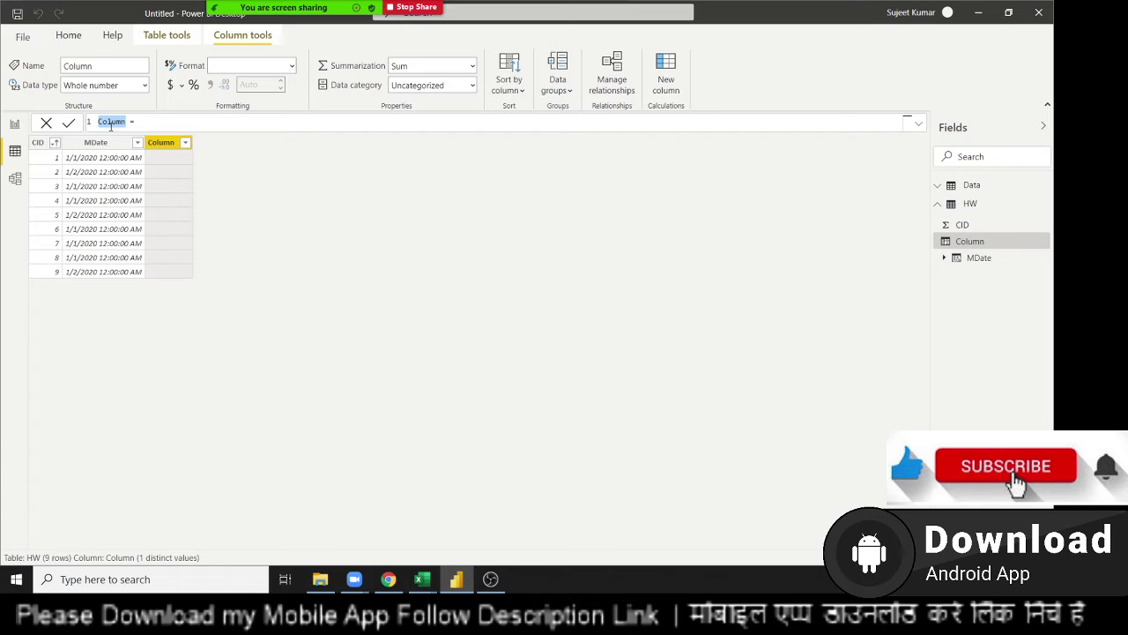
Step: Begin the formula Qty = SUMX(FILTER(Data, Data[CID]... in the formula bar
text(Qty =)
text(sum)
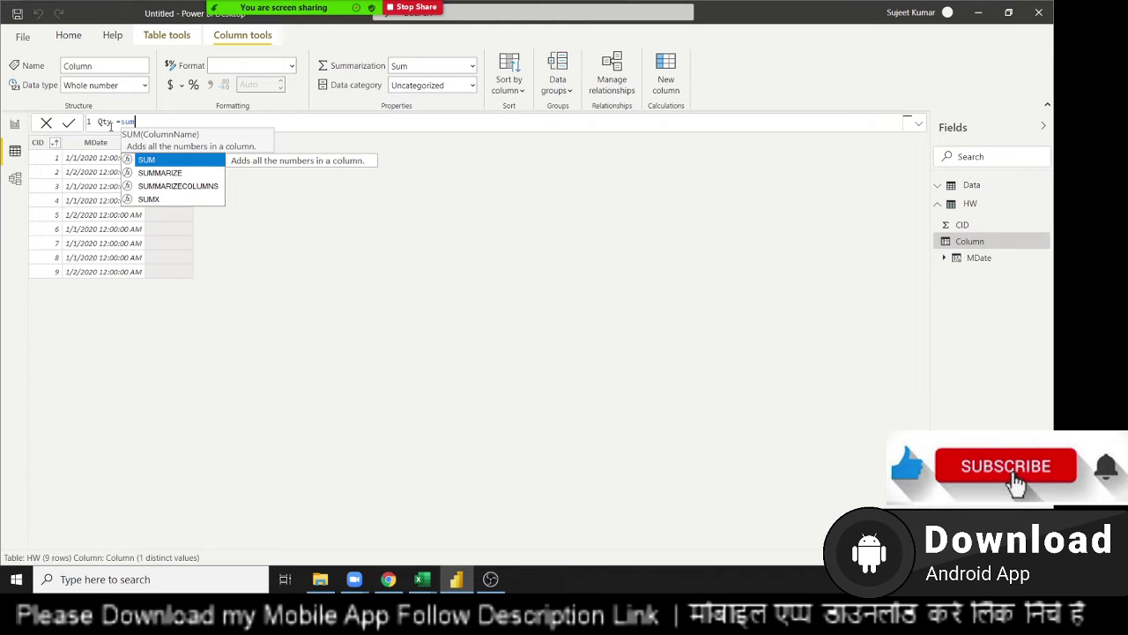
key(Down)
key(Down)
key(Down)
key(Tab)
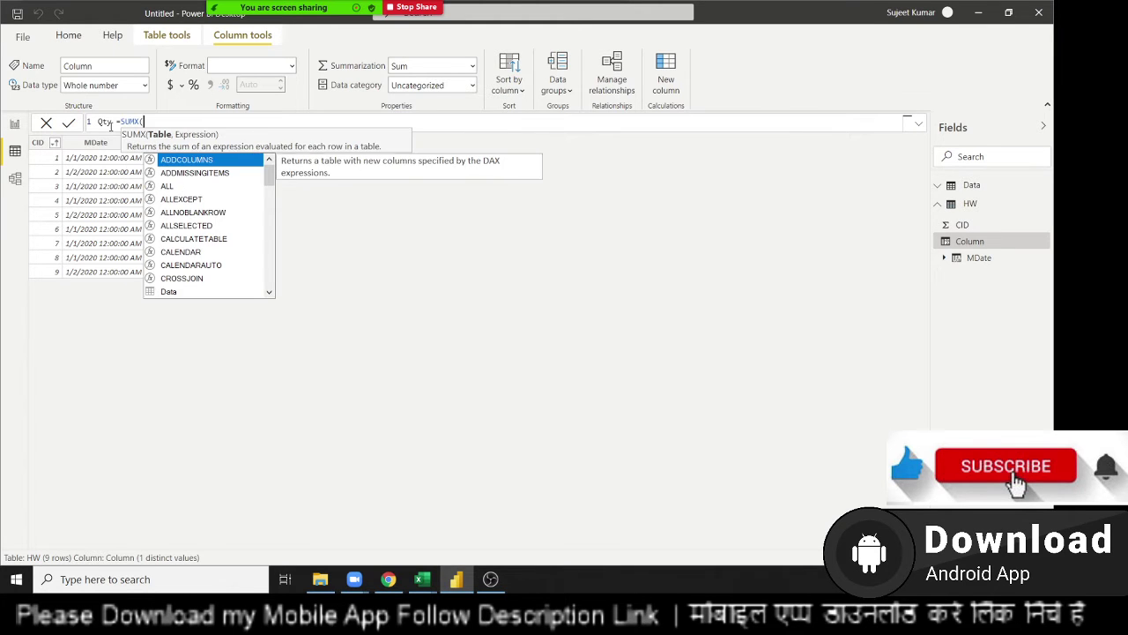
key(Down)
key(Down)
key(Down)
key(Down)
key(Down)
key(Down)
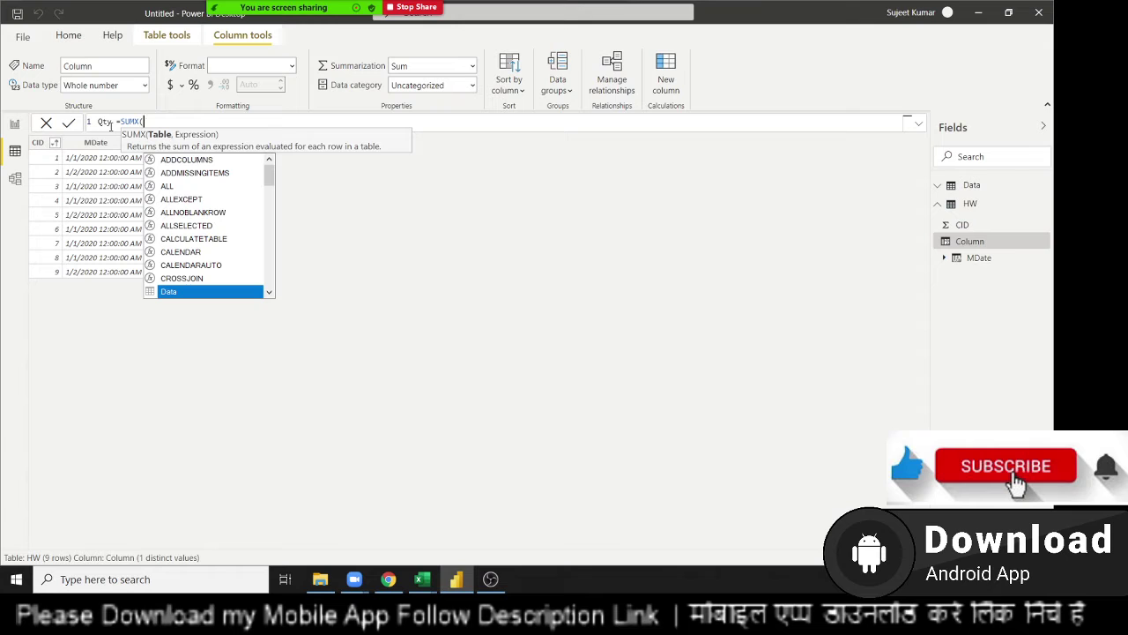
text(fil)
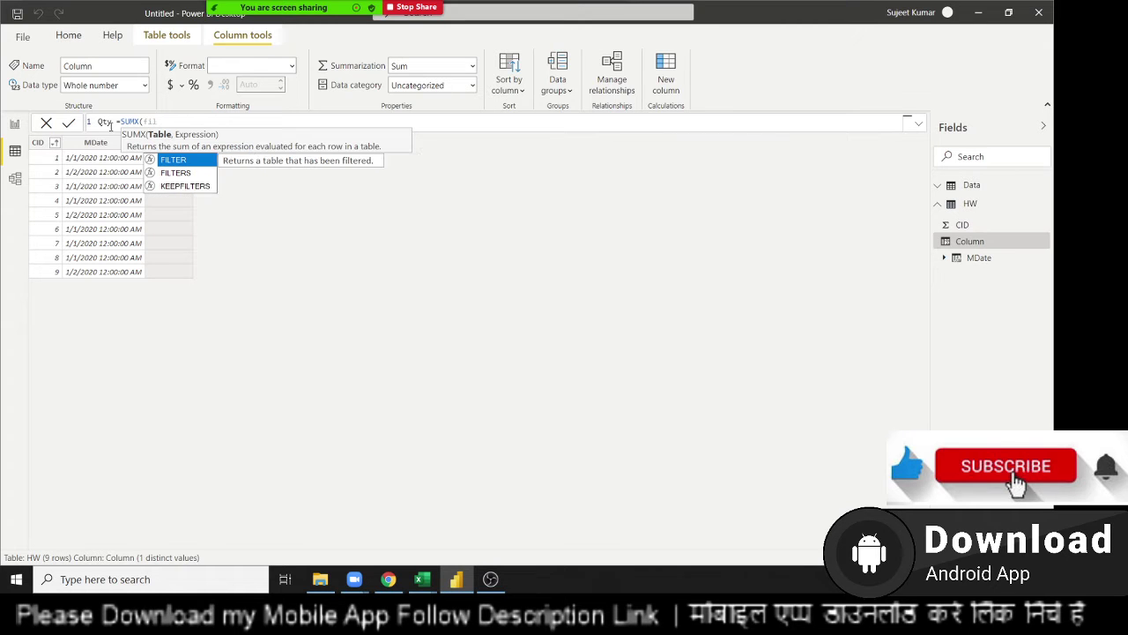
key(Tab)
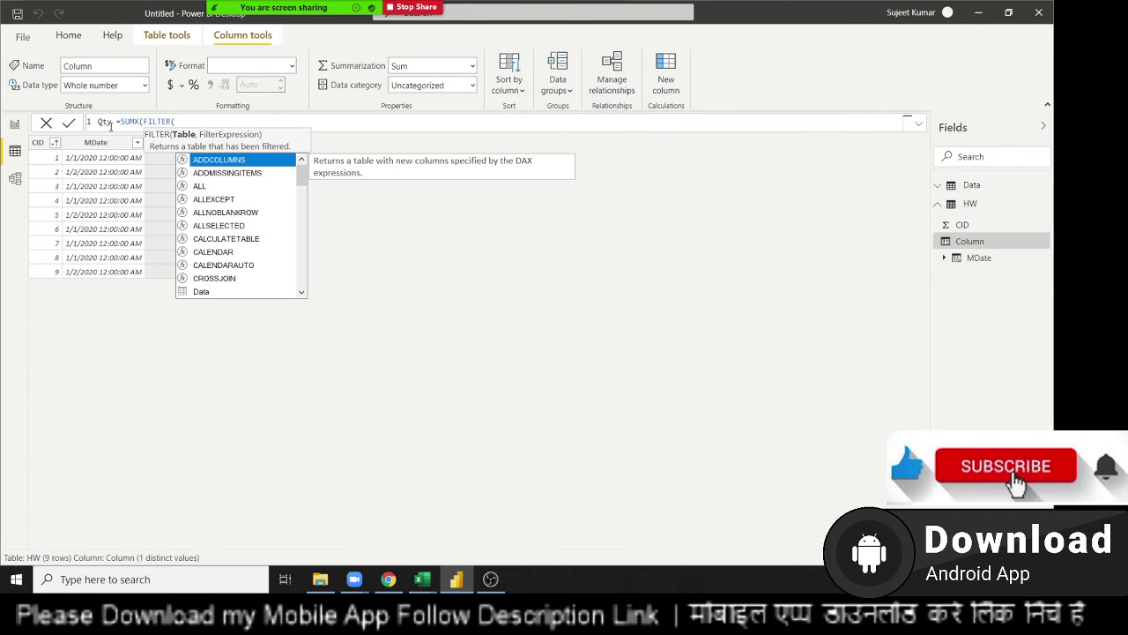
text(Da)
key(Tab)
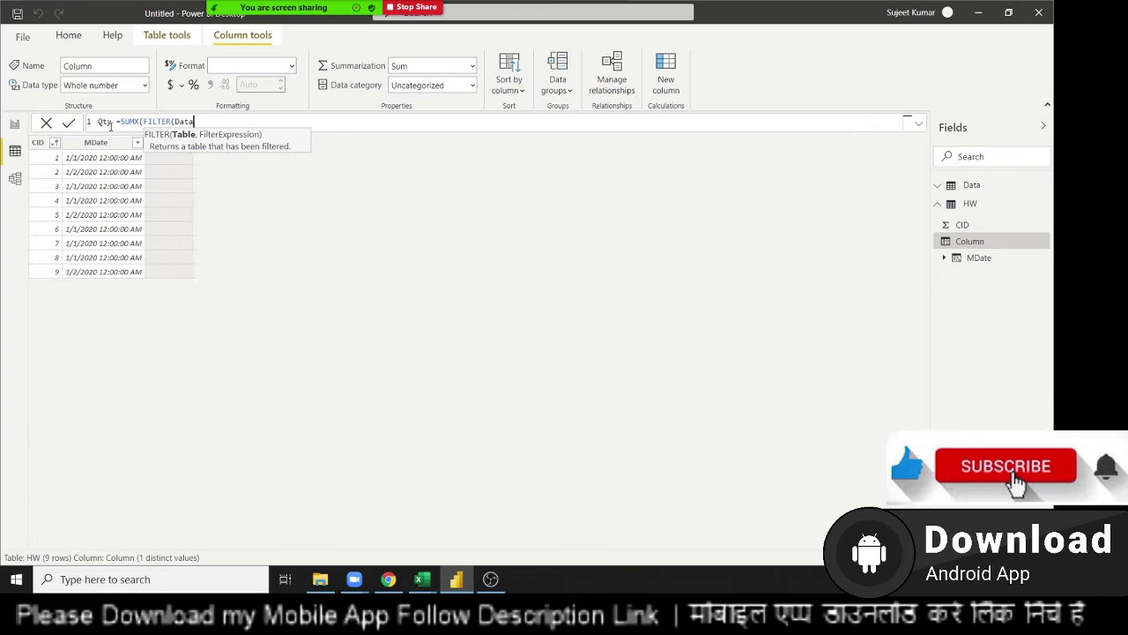
text(,)
text(Da)
key(Tab)
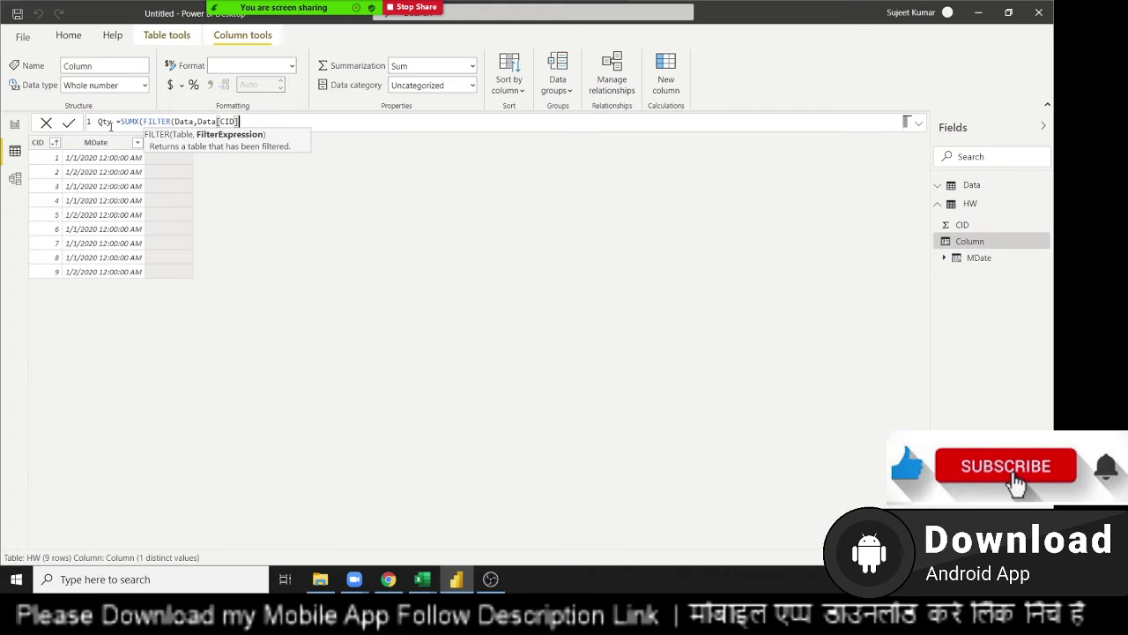
Step: Complete the first filter condition as (Data[CID]=HW[CID]) in parentheses
text(=)
text(ci)
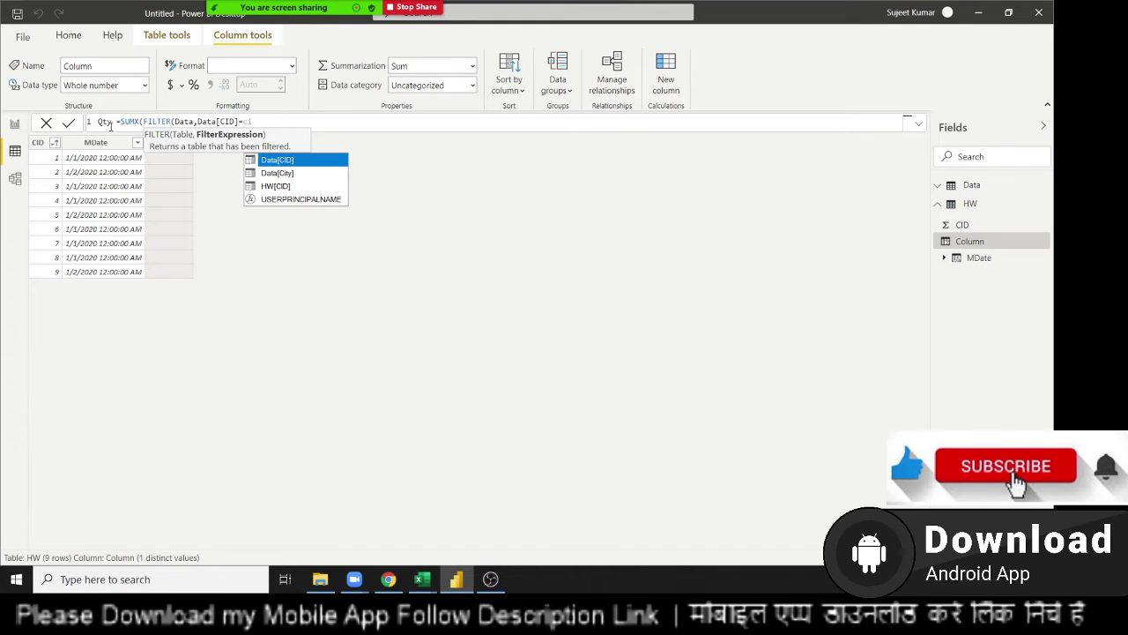
key(Tab)
key(BackSpace)
key(BackSpace)
key(BackSpace)
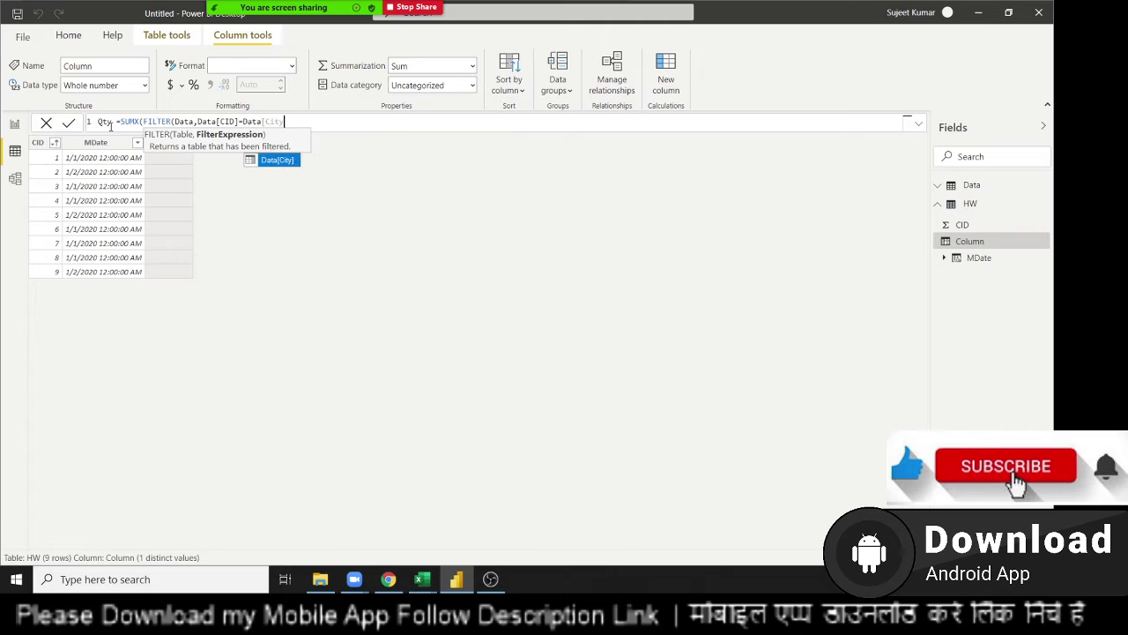
key(BackSpace)
key(BackSpace)
key(BackSpace)
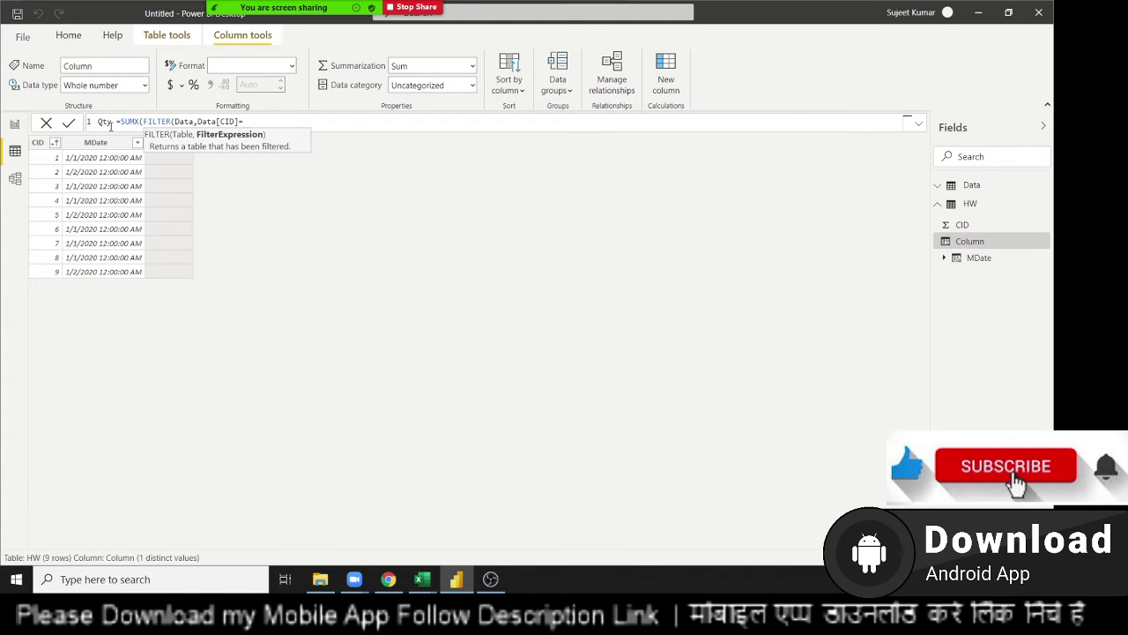
text(HW[CID])
click(198, 121)
text(()
key(BackSpace)
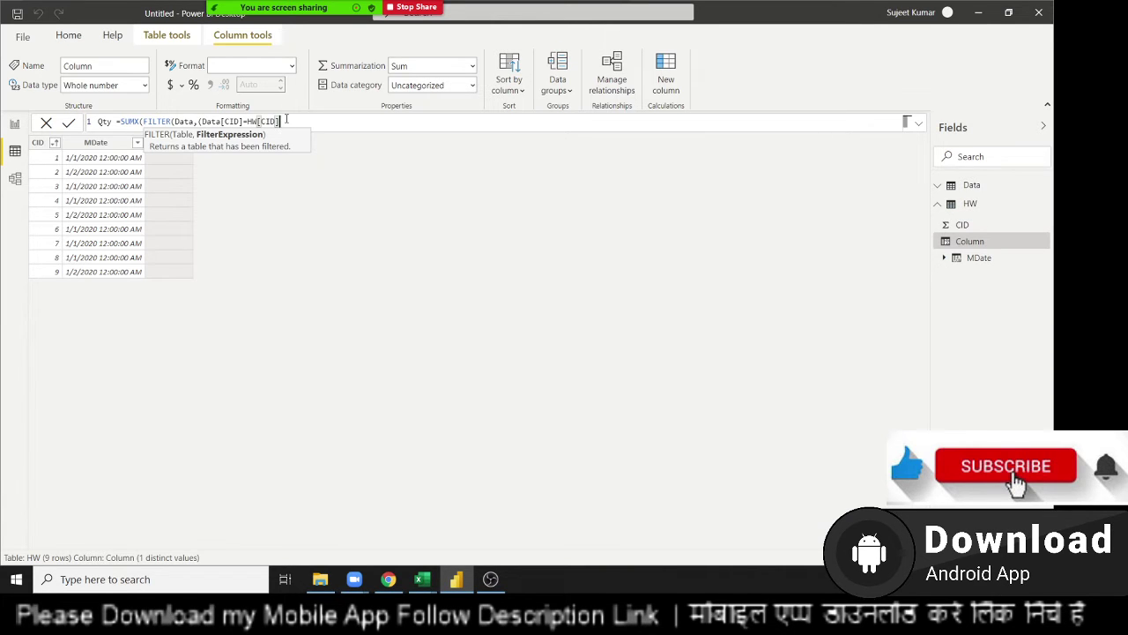
text())
text(*)
text(()
text(dat)
Step: Add the condition *(Data[Date]=HW[MDate]) and Data[Qty] as the SUMX expression
key(Down)
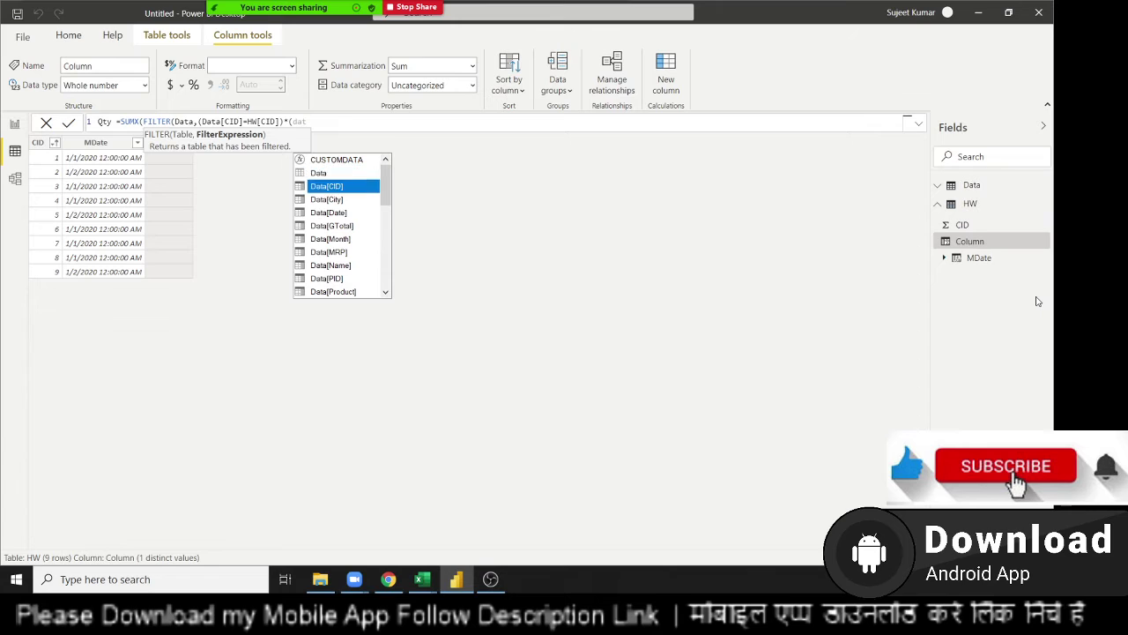
key(Down)
key(Down)
key(Tab)
text(=)
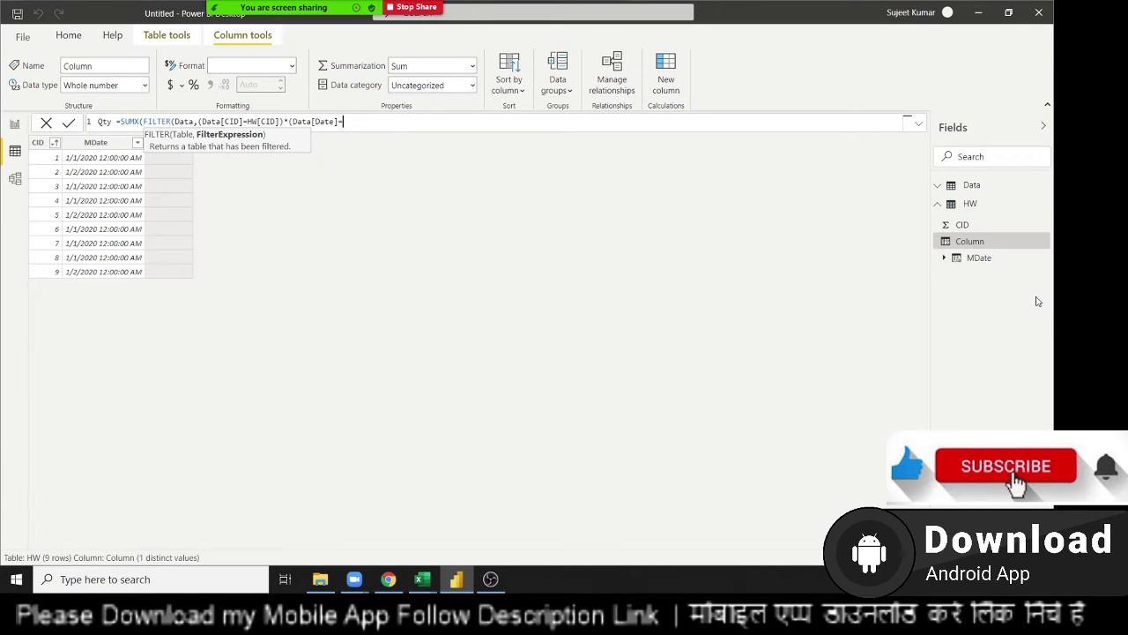
text(date)
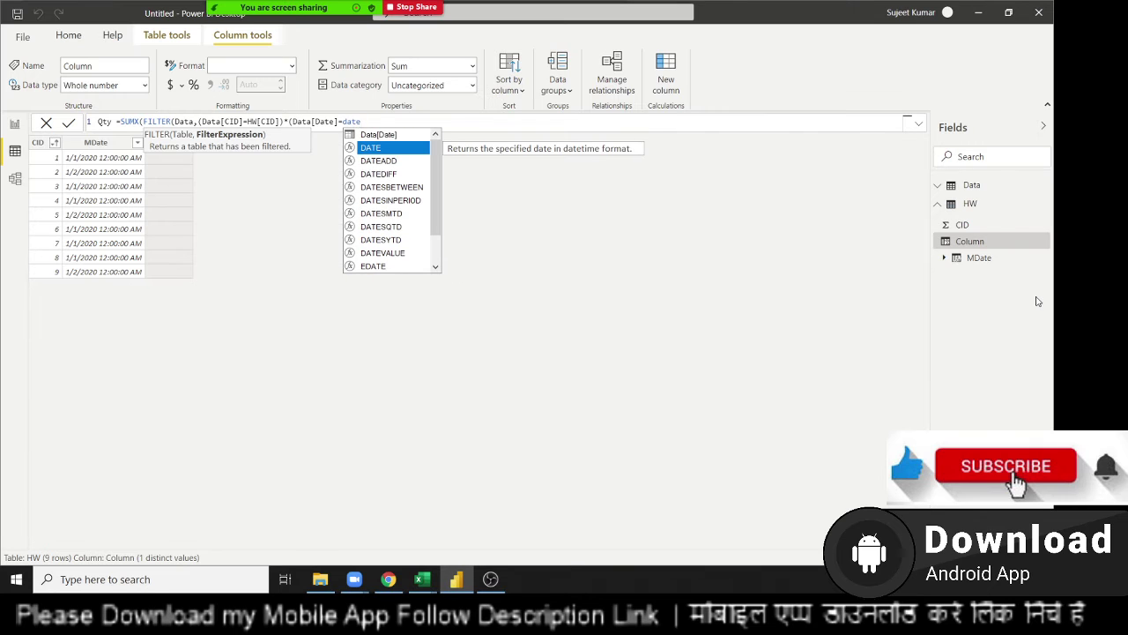
key(Up)
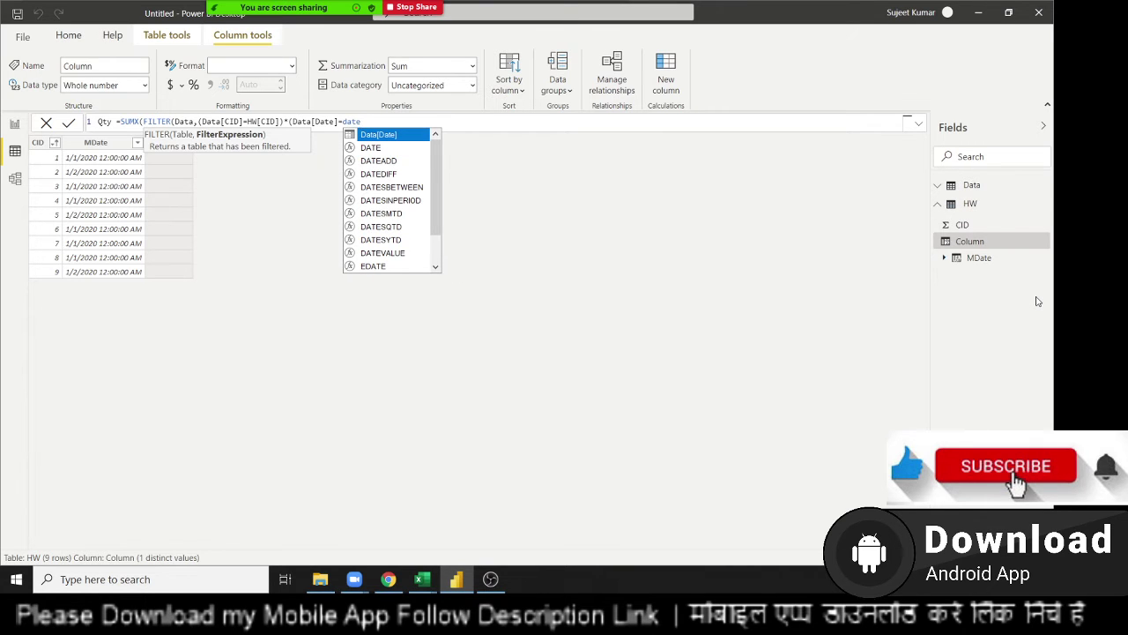
key(BackSpace)
key(BackSpace)
key(BackSpace)
key(BackSpace)
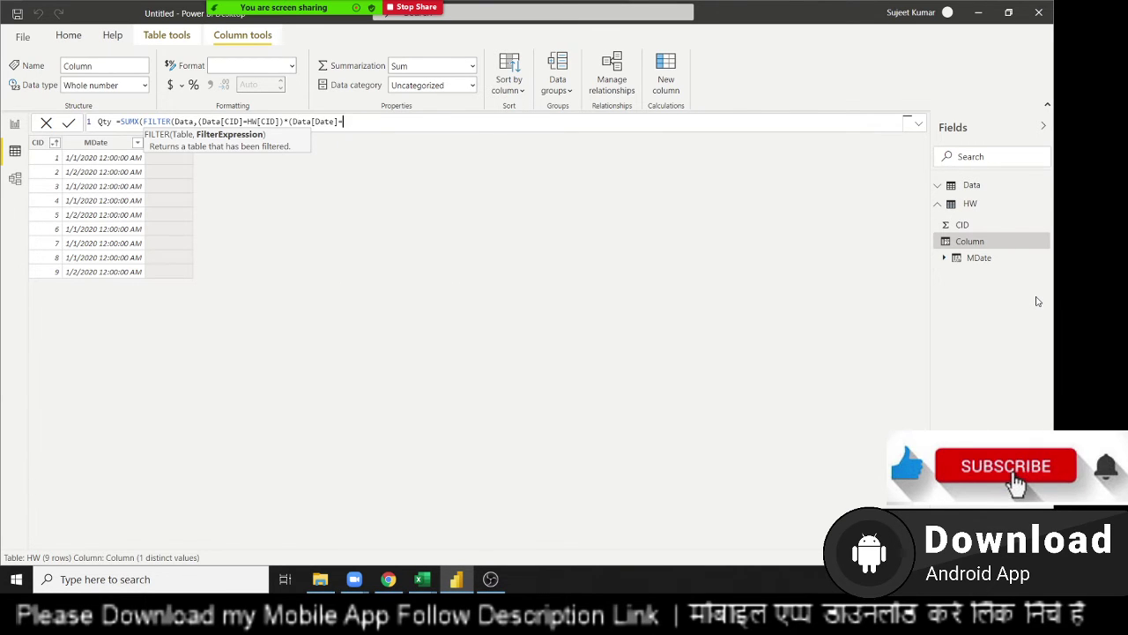
text(hw)
key(Down)
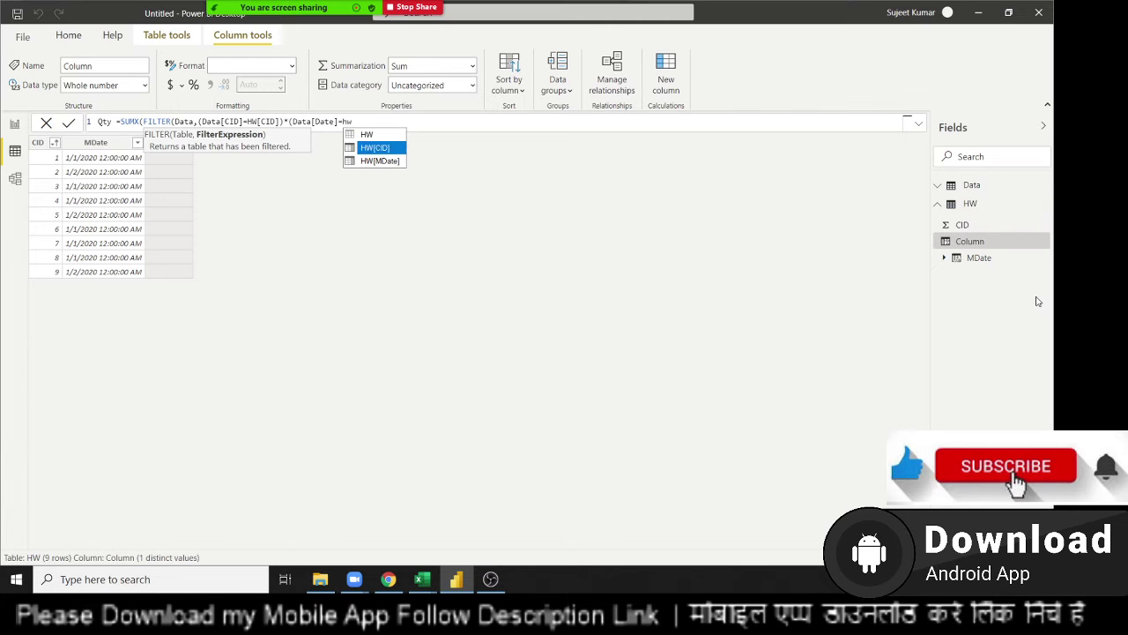
key(Down)
key(Tab)
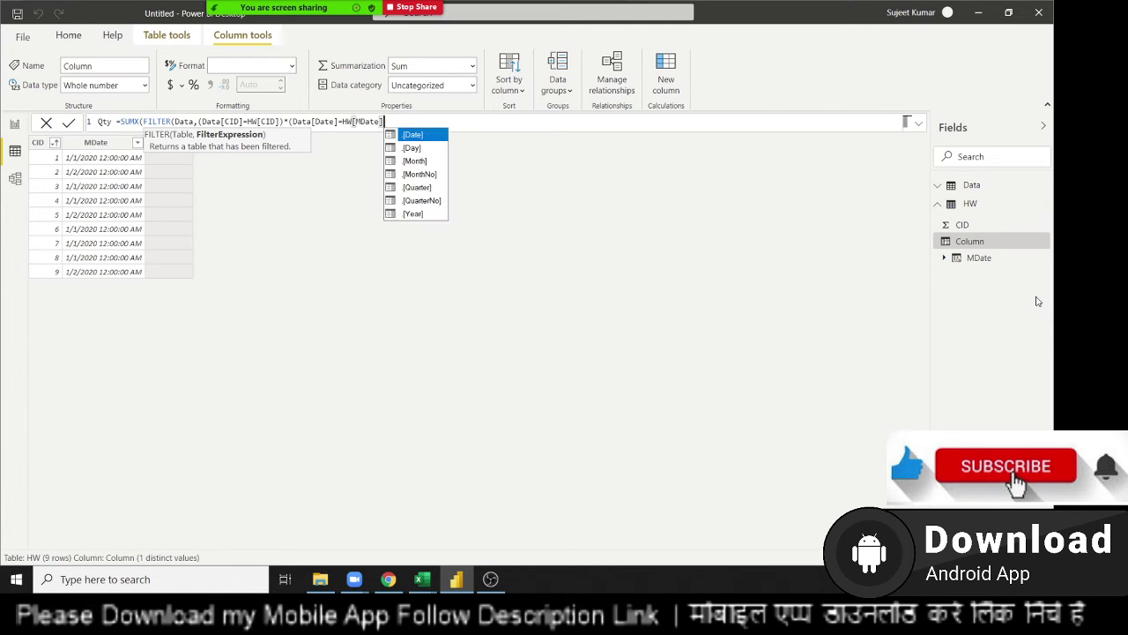
text())
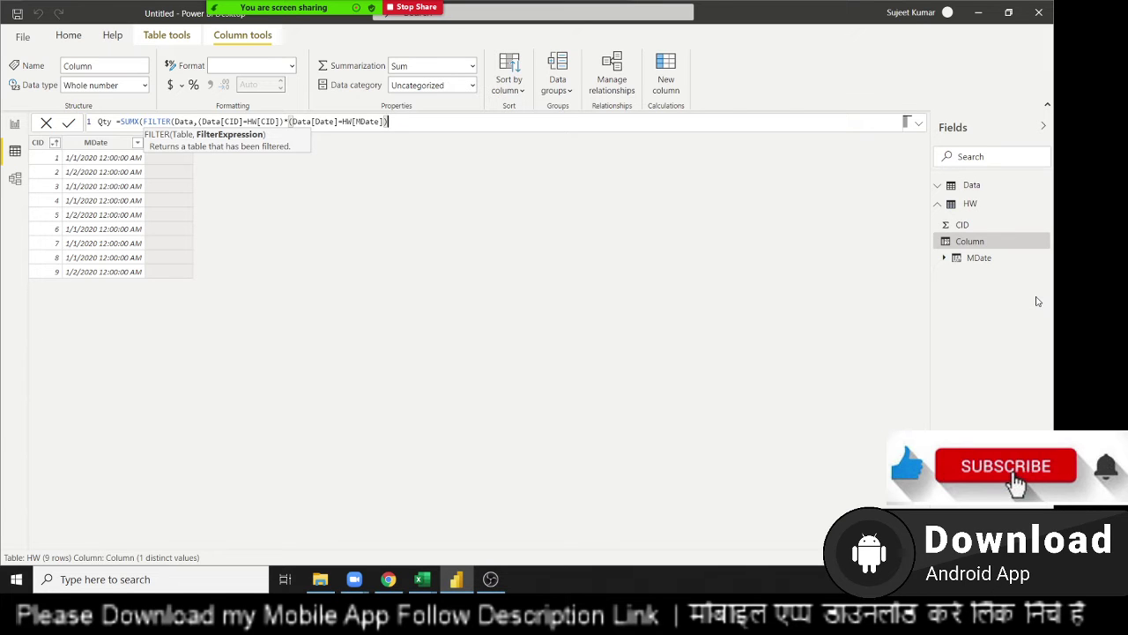
text())
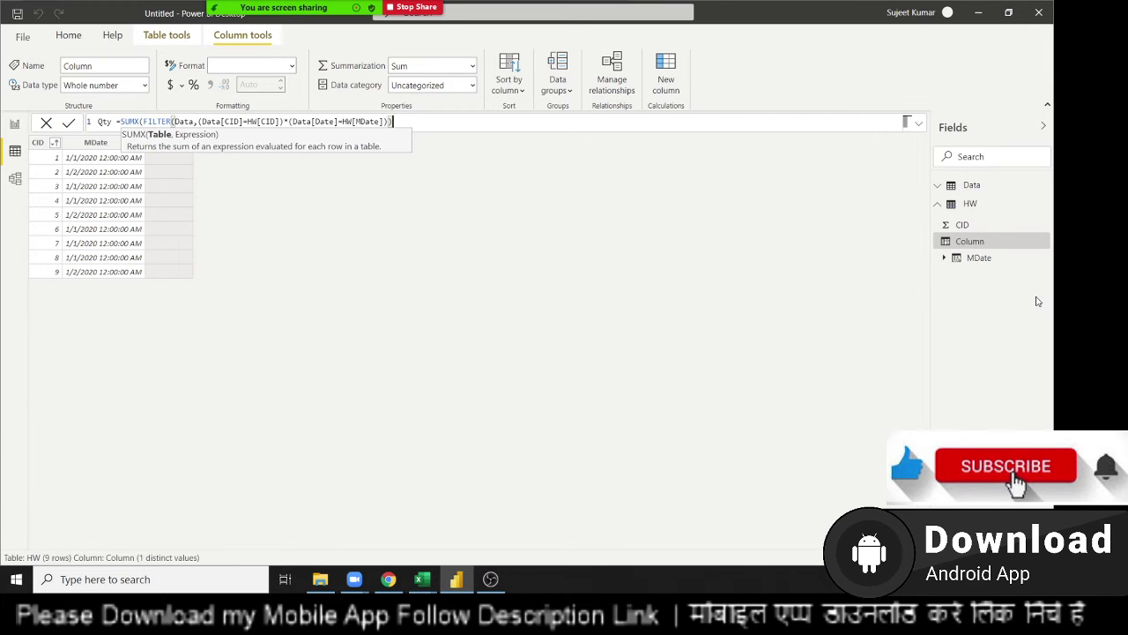
text(,q)
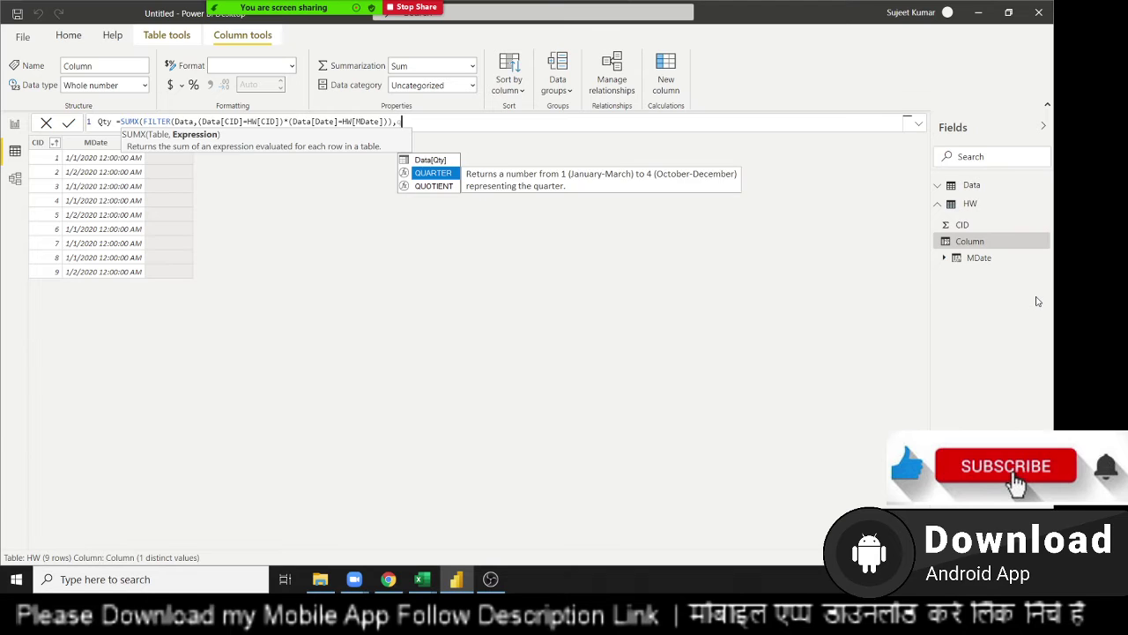
text(ty)
key(Tab)
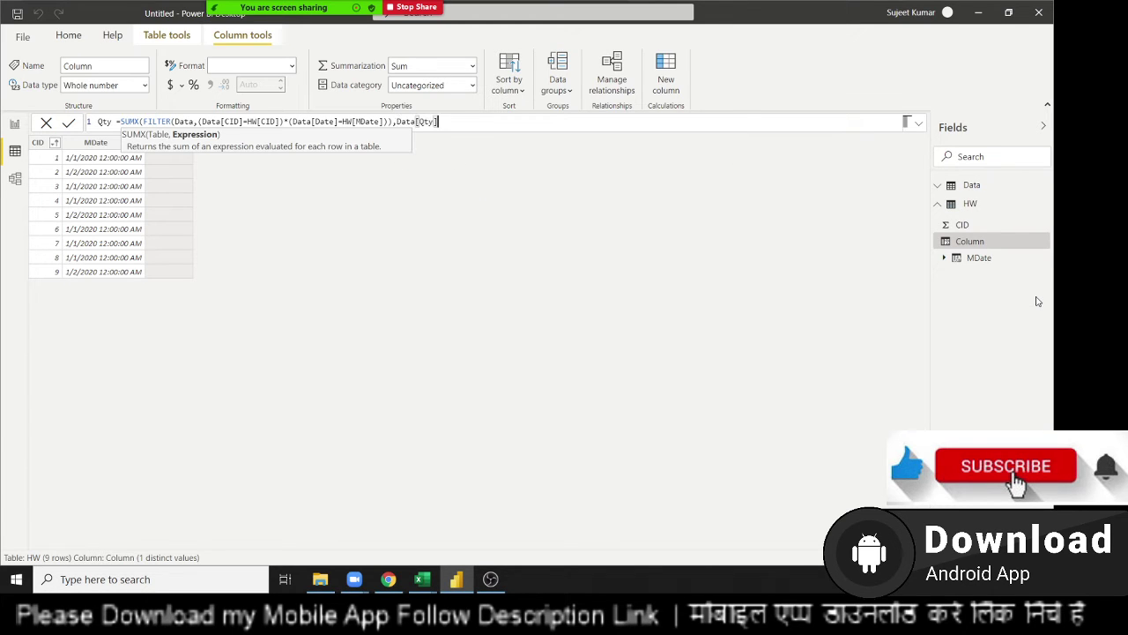
text())
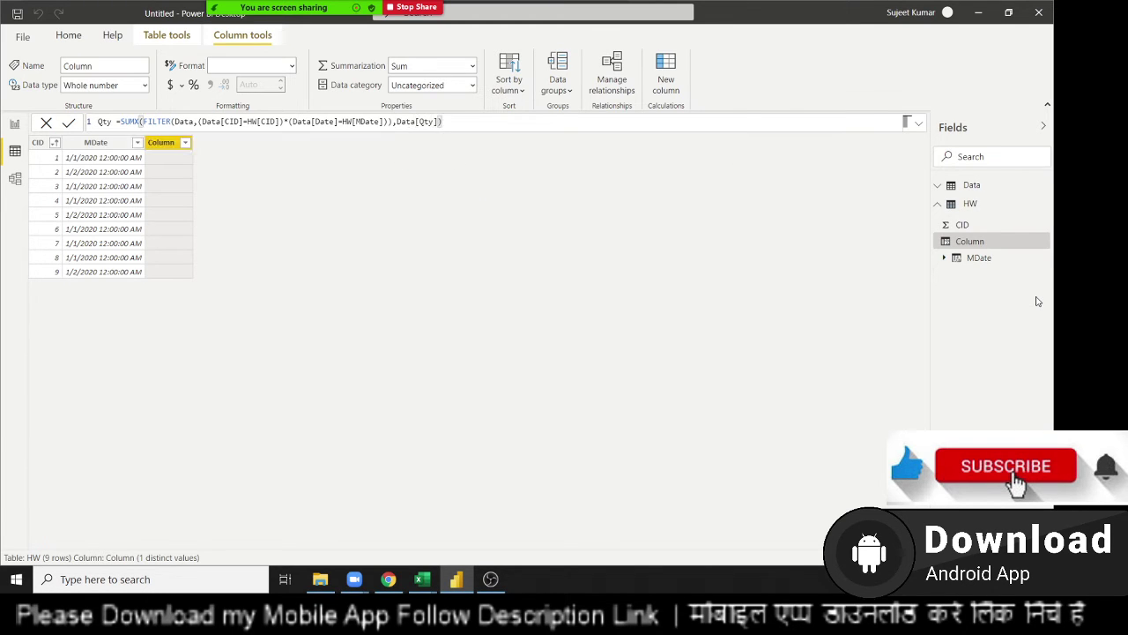
Step: Commit the Qty column, filling each CID's quantity on its MDate (51, 155, 53, 129…)
key(Return)
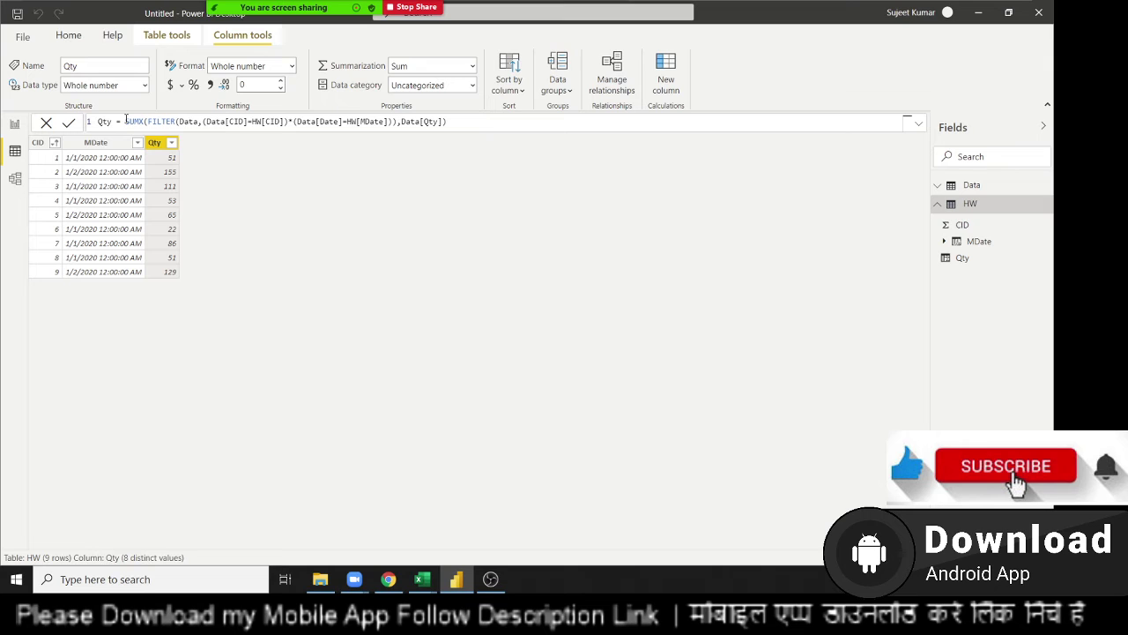
Step: Replace the SUMX expression with LOOKUPVALUE(Data[Qty] as the result column
drag(125, 121, 452, 121)
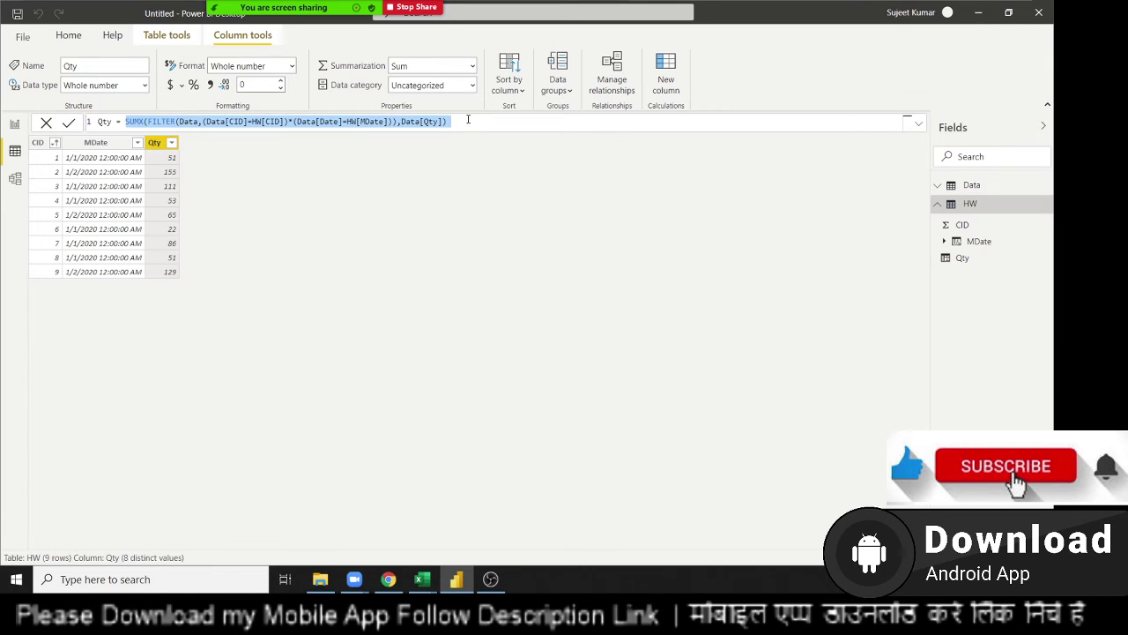
text(lokk)
key(BackSpace)
key(BackSpace)
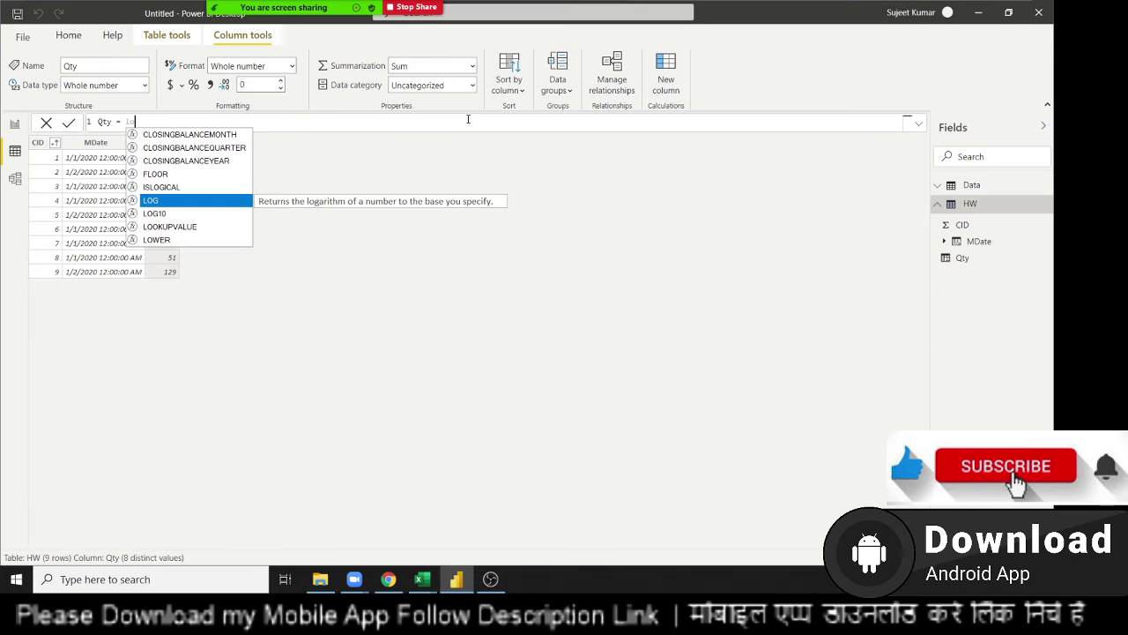
text(ok)
key(Tab)
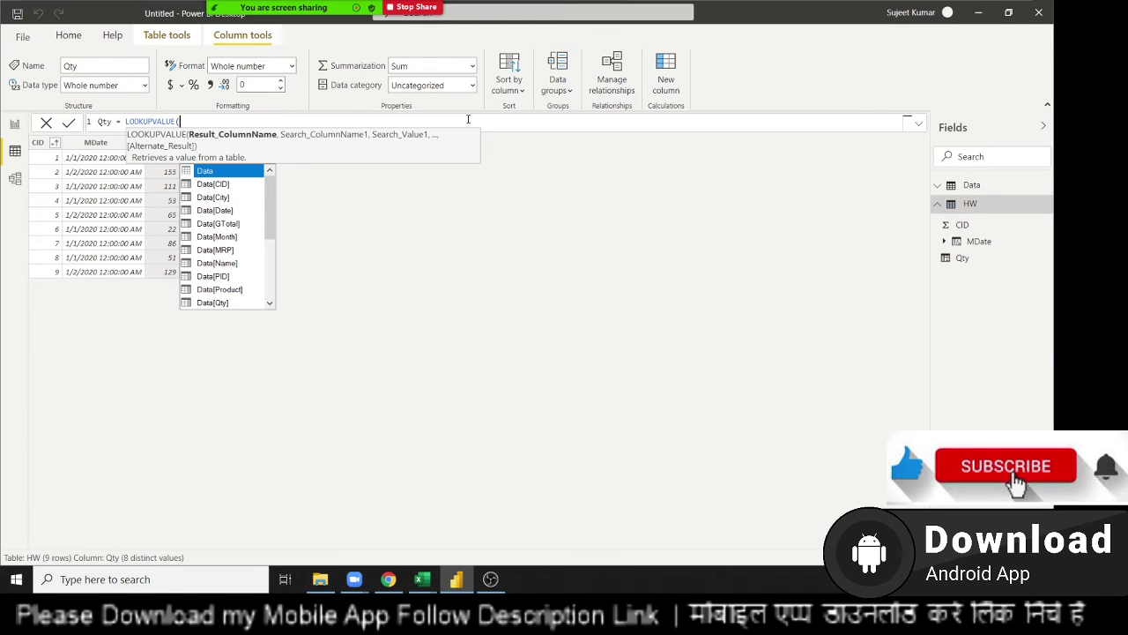
key(Down)
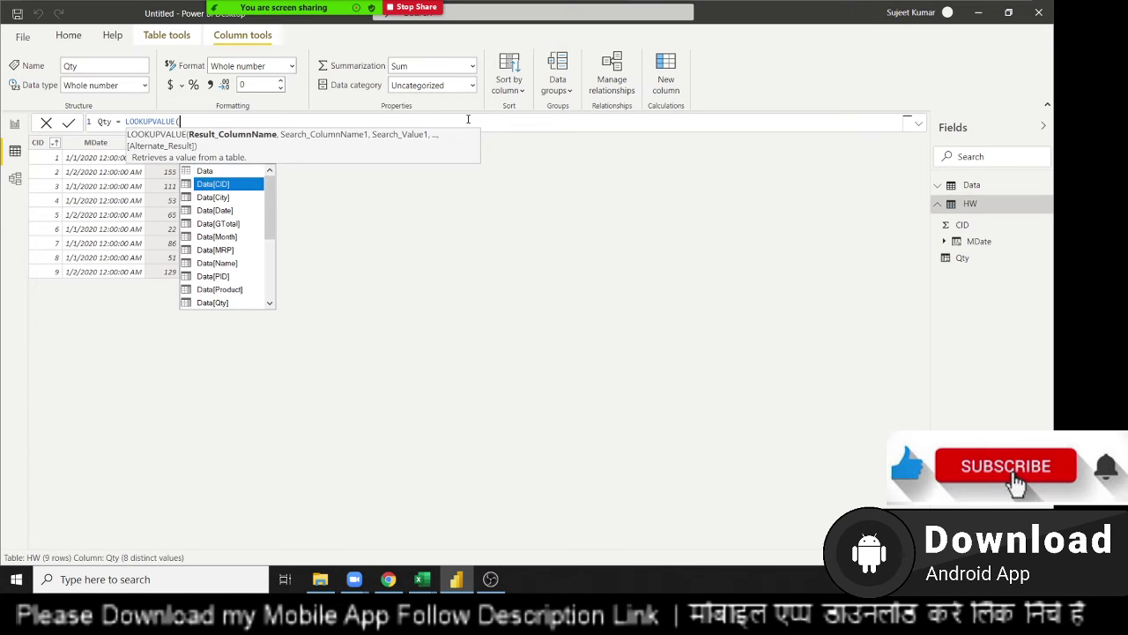
key(Down)
key(Down)
key(Down)
key(Down)
key(Down)
key(Down)
key(Up)
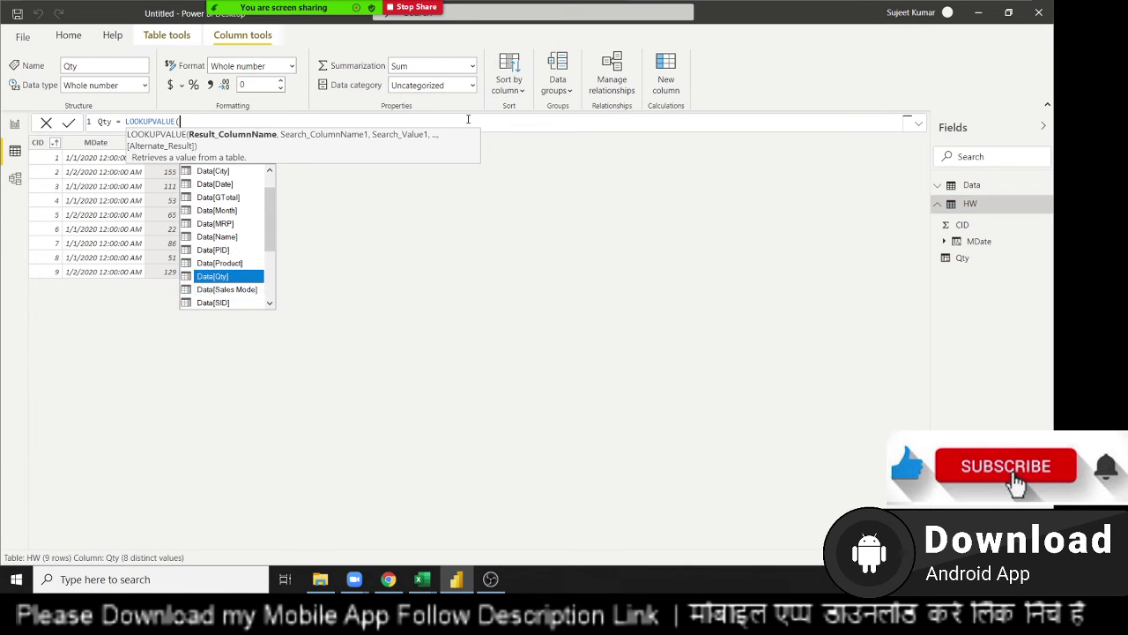
key(Tab)
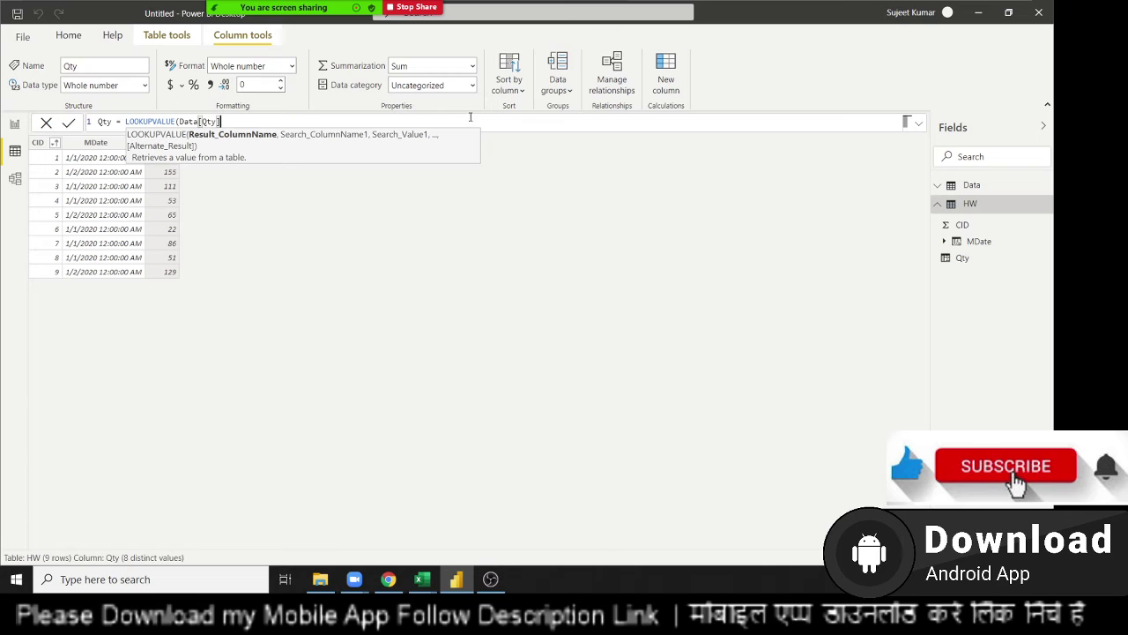
Step: Add Data[CID] matched to HW[CID] as the first search pair
text(,)
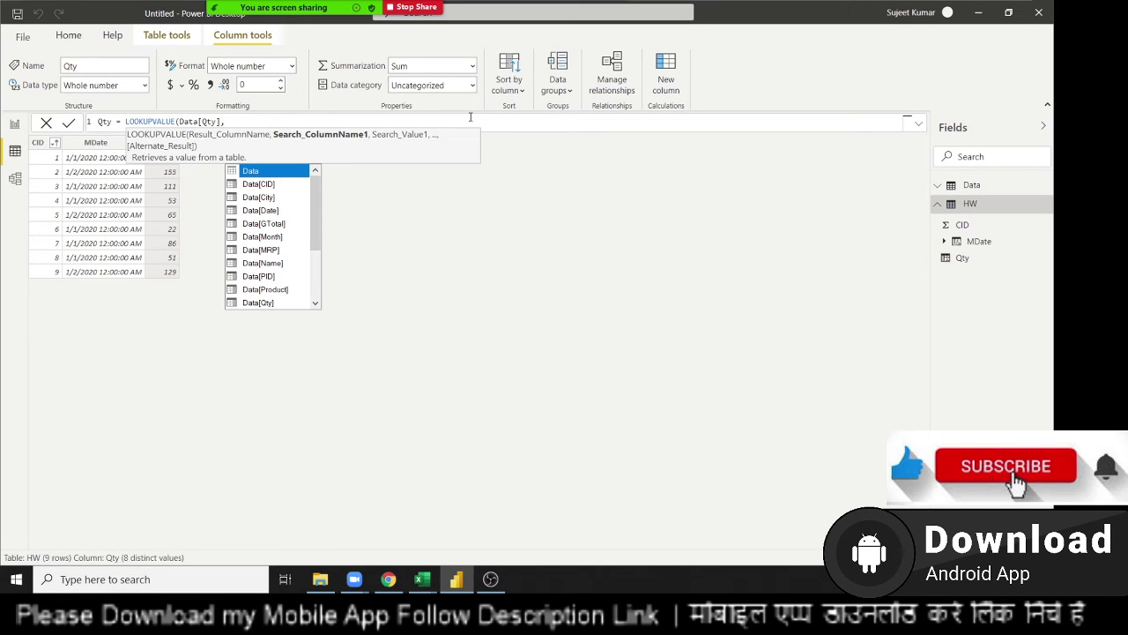
key(Down)
key(Down)
key(Down)
key(Down)
key(Down)
key(Down)
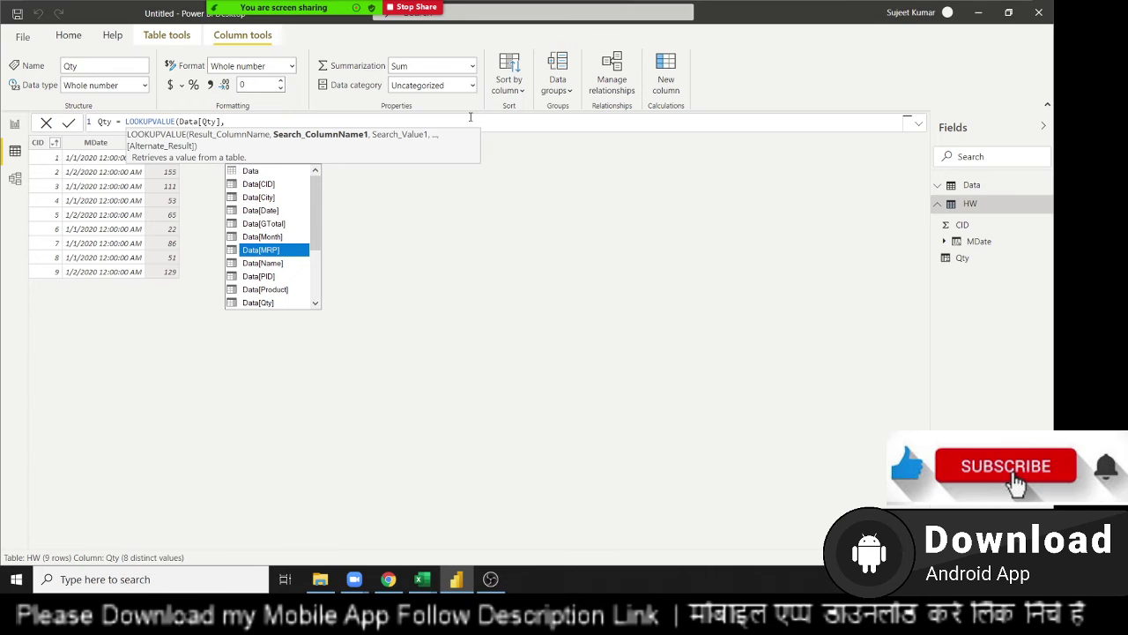
key(Down)
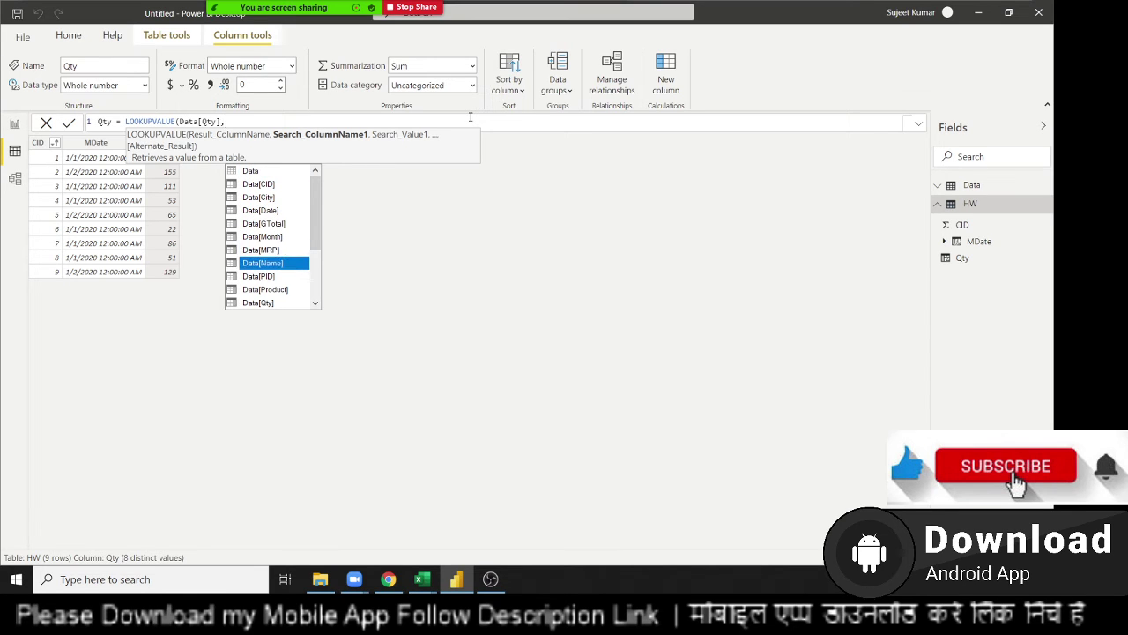
key(Up)
key(Up)
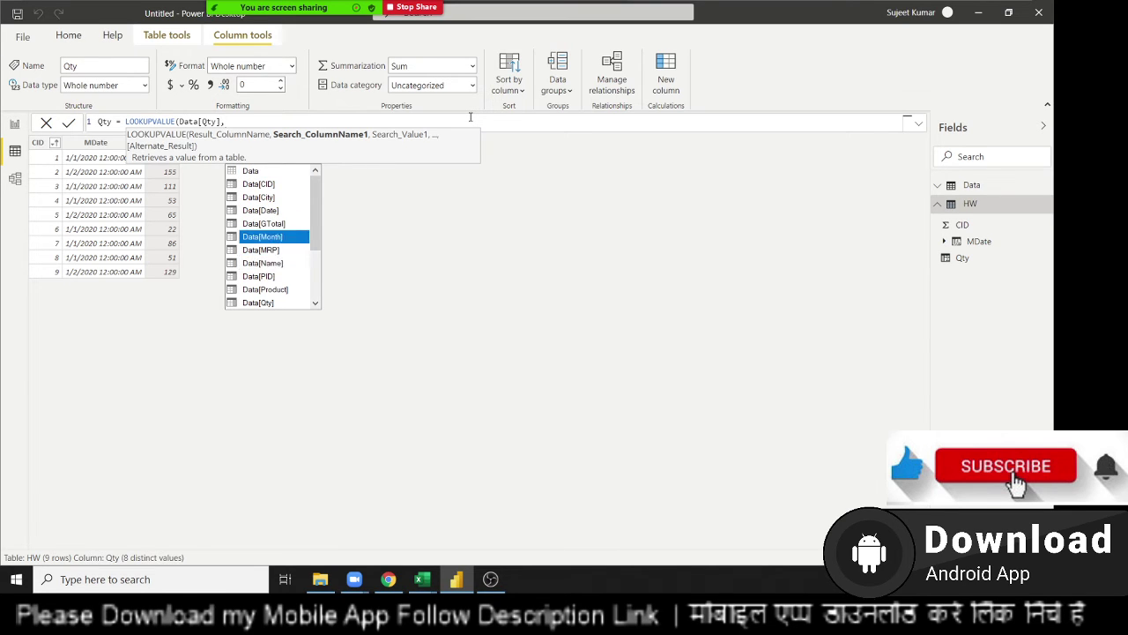
key(Up)
key(Up)
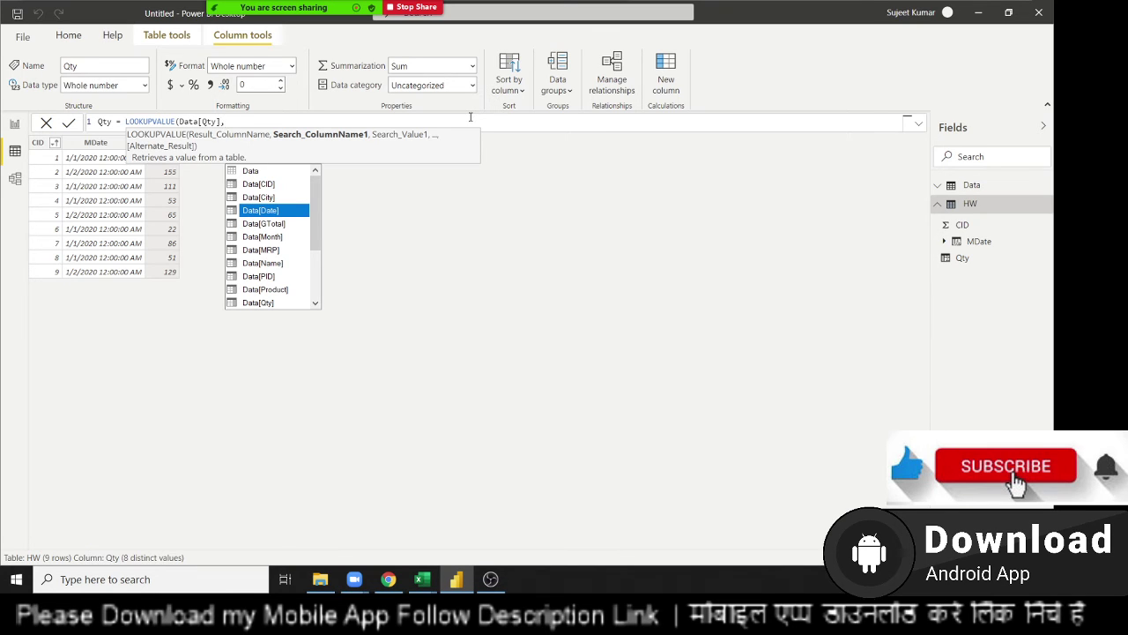
key(Up)
key(Up)
key(Tab)
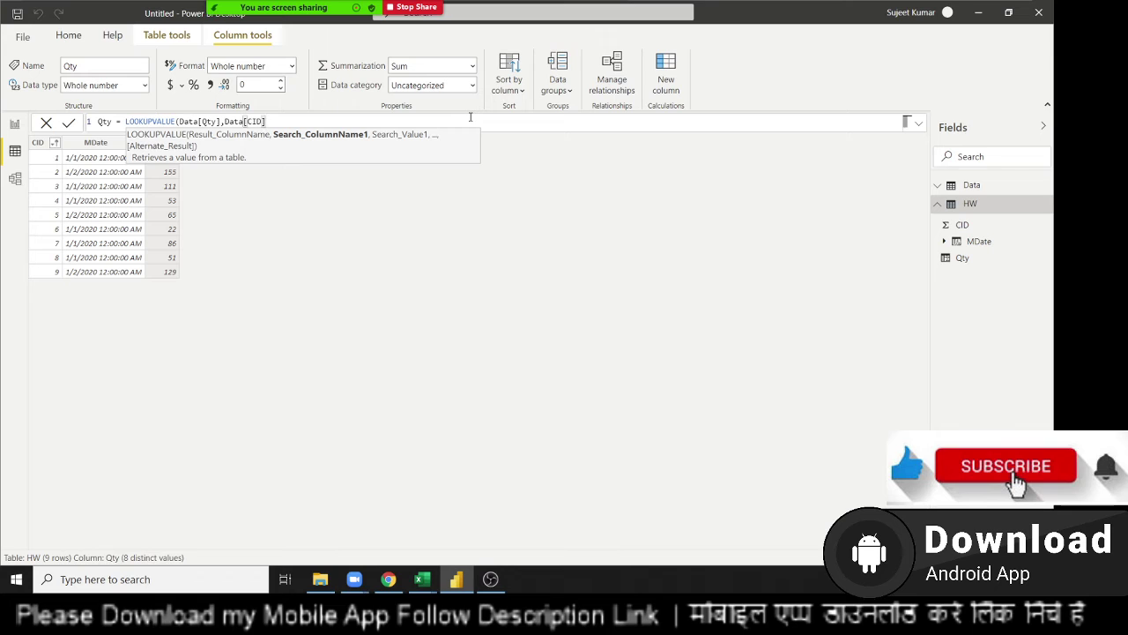
text(,)
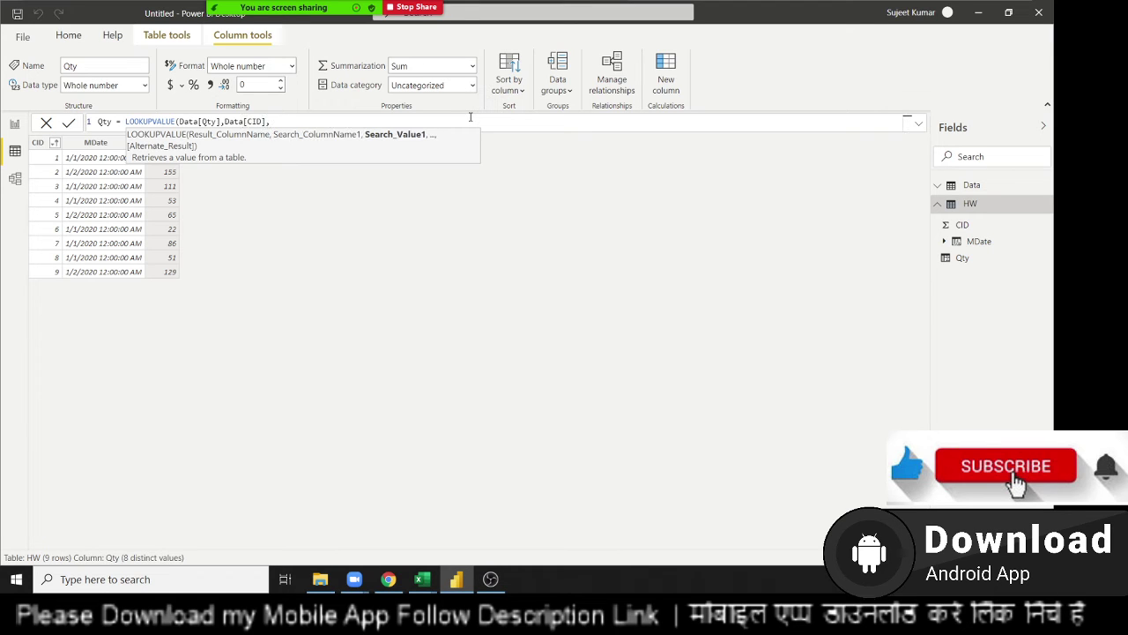
text(cid)
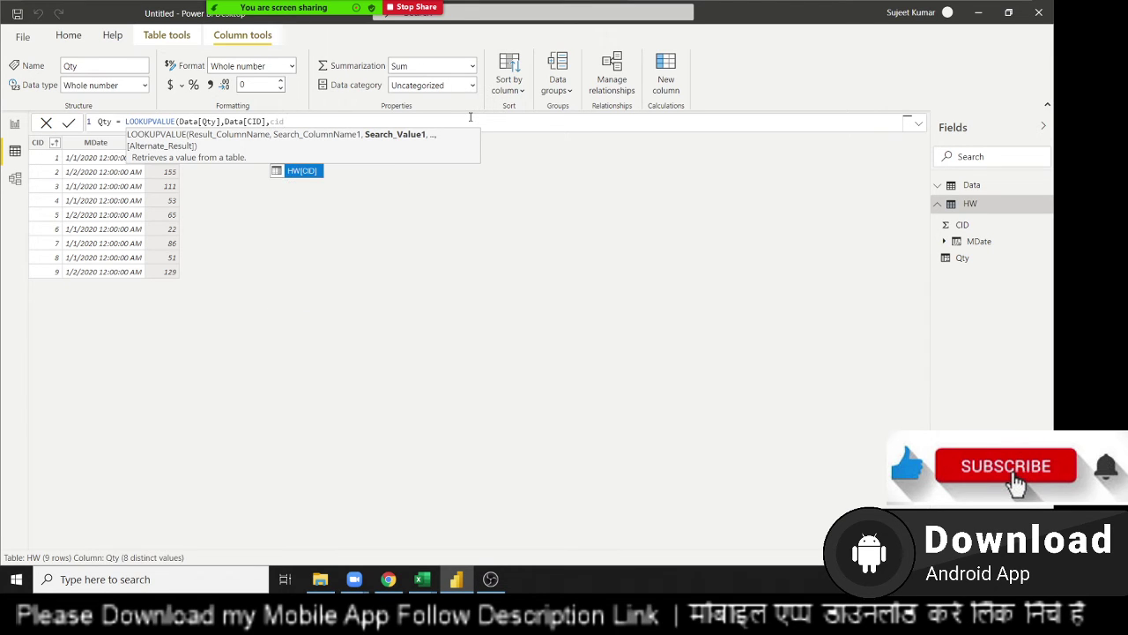
key(Tab)
Step: Add Data[Date] matched to HW[MDate] as the second pair and commit the lookup
text(,)
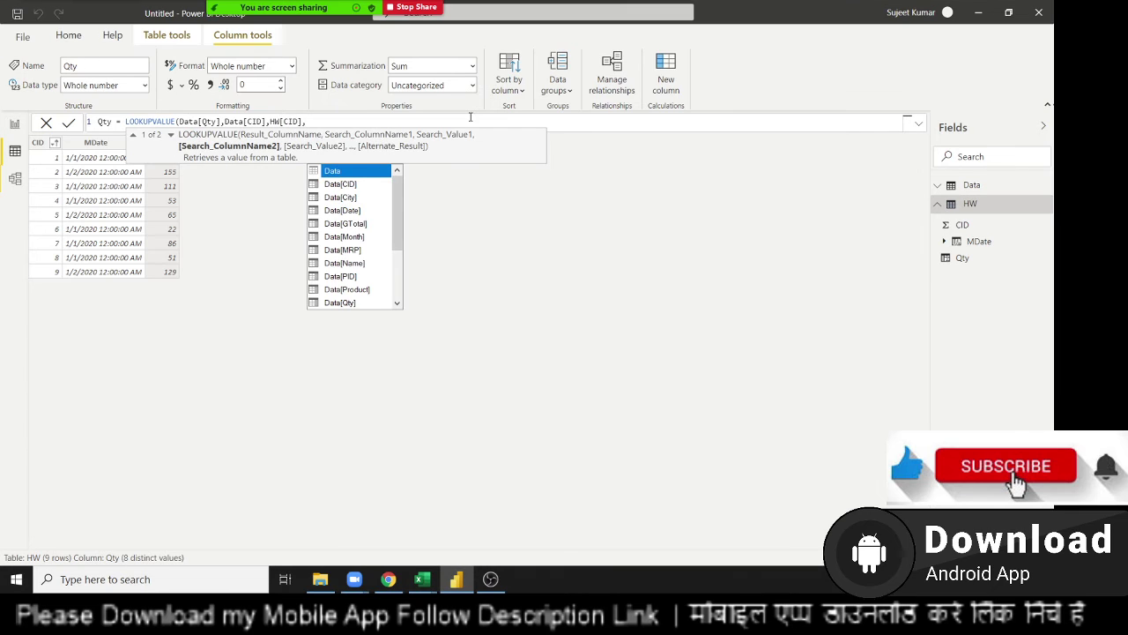
key(Down)
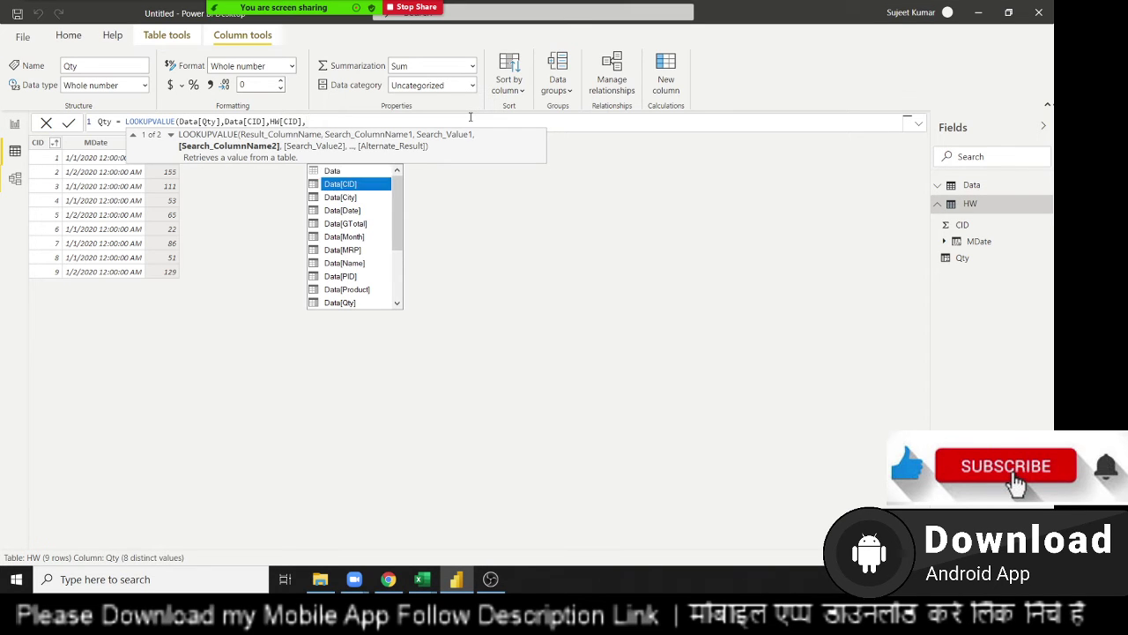
key(Down)
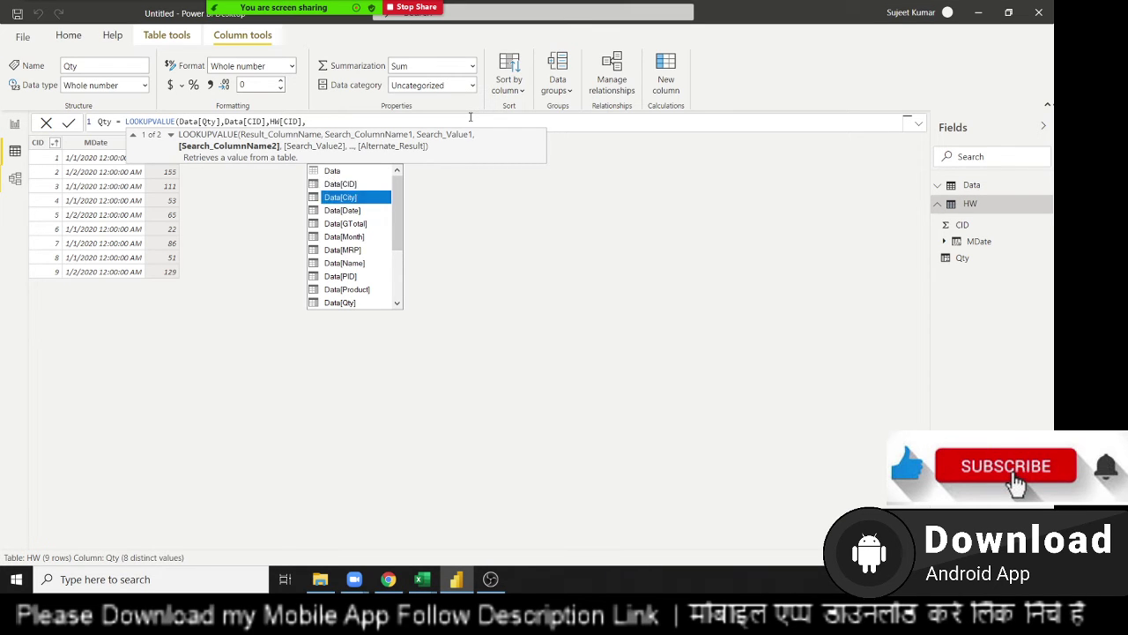
key(Down)
key(Tab)
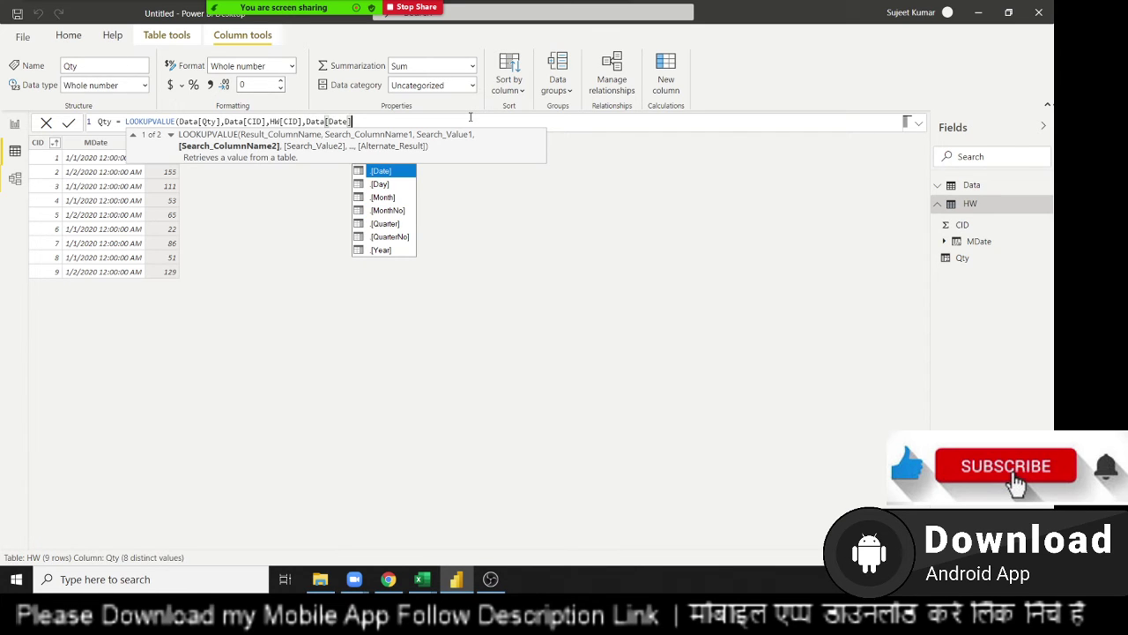
text(,)
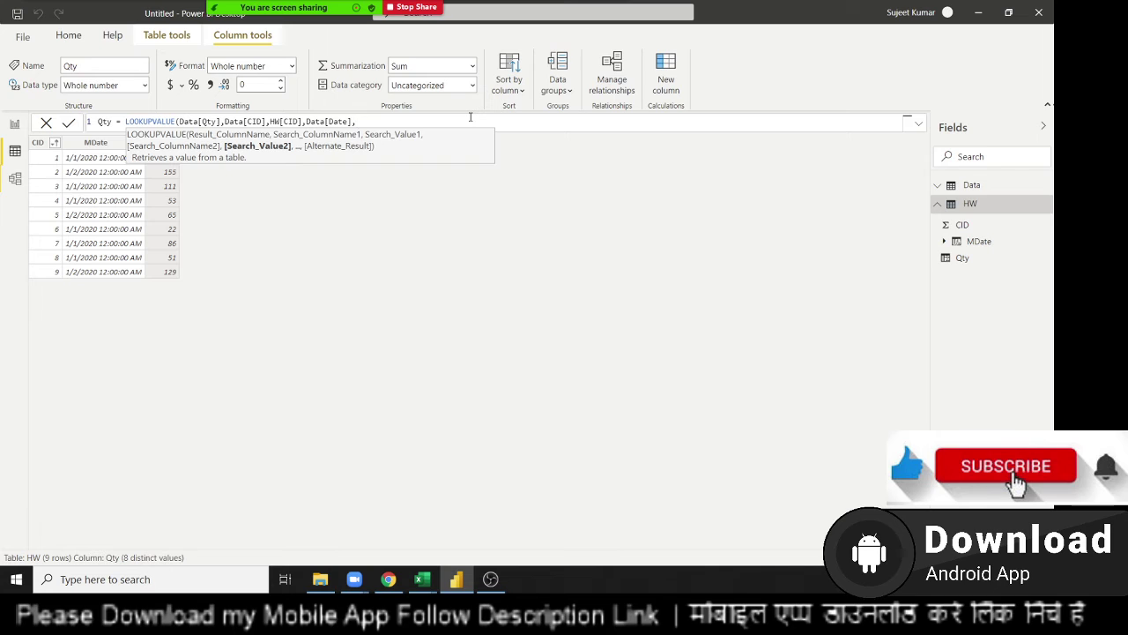
text(md)
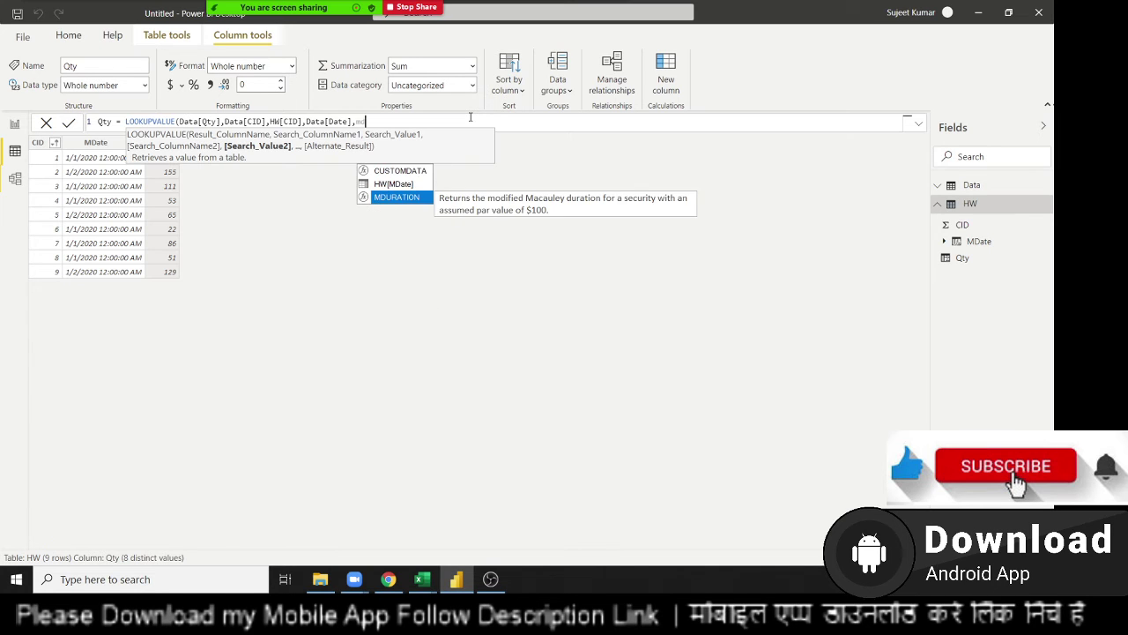
key(Up)
key(Tab)
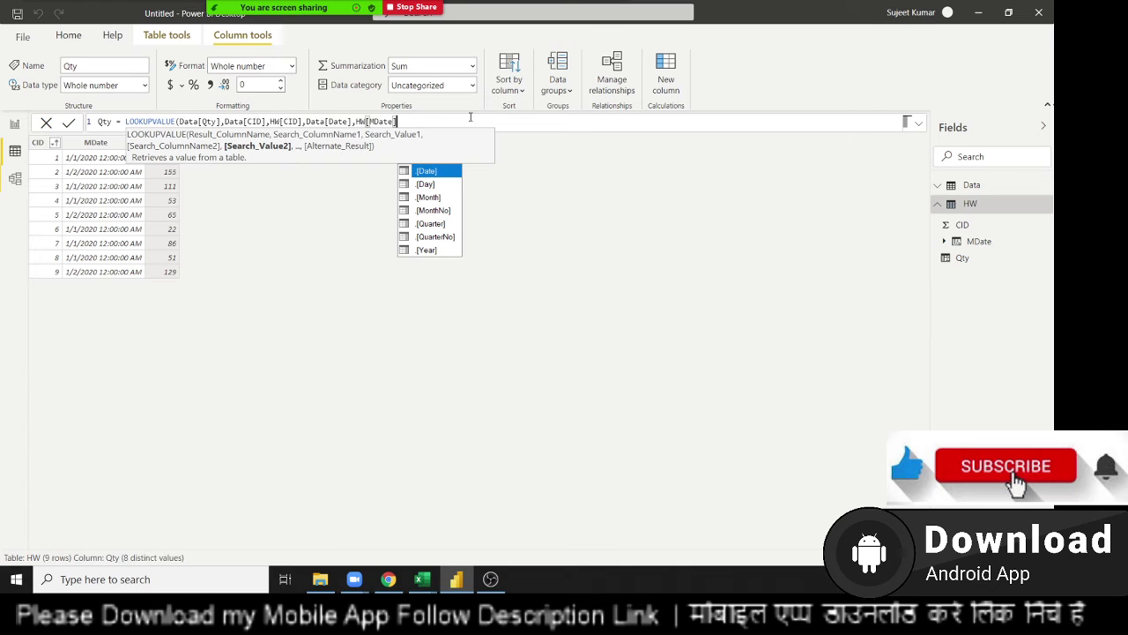
text())
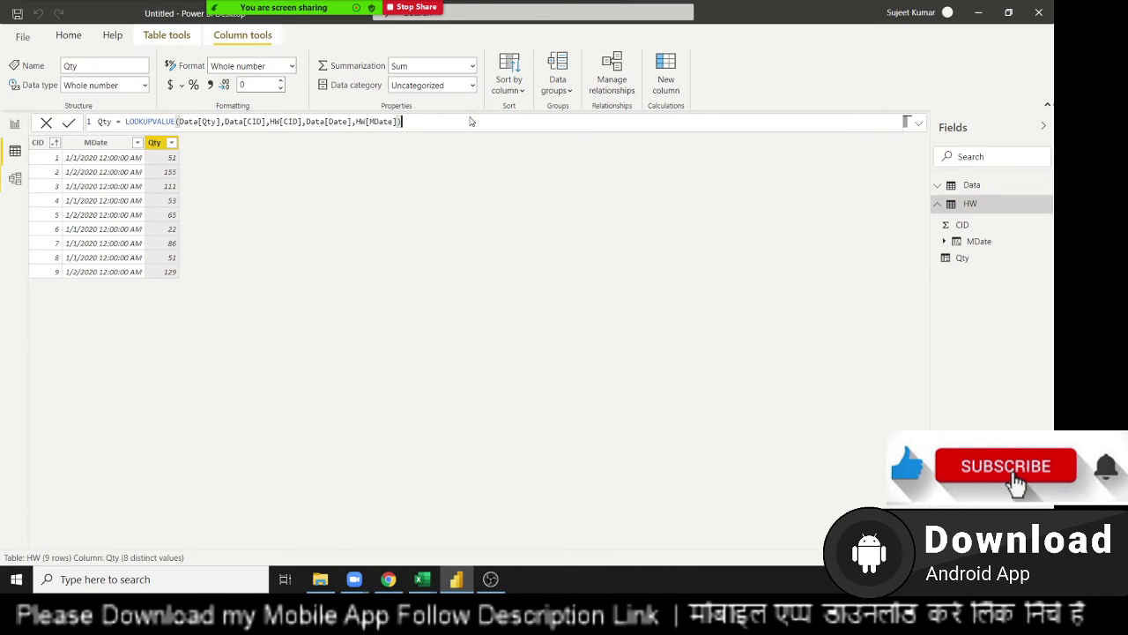
key(Return)
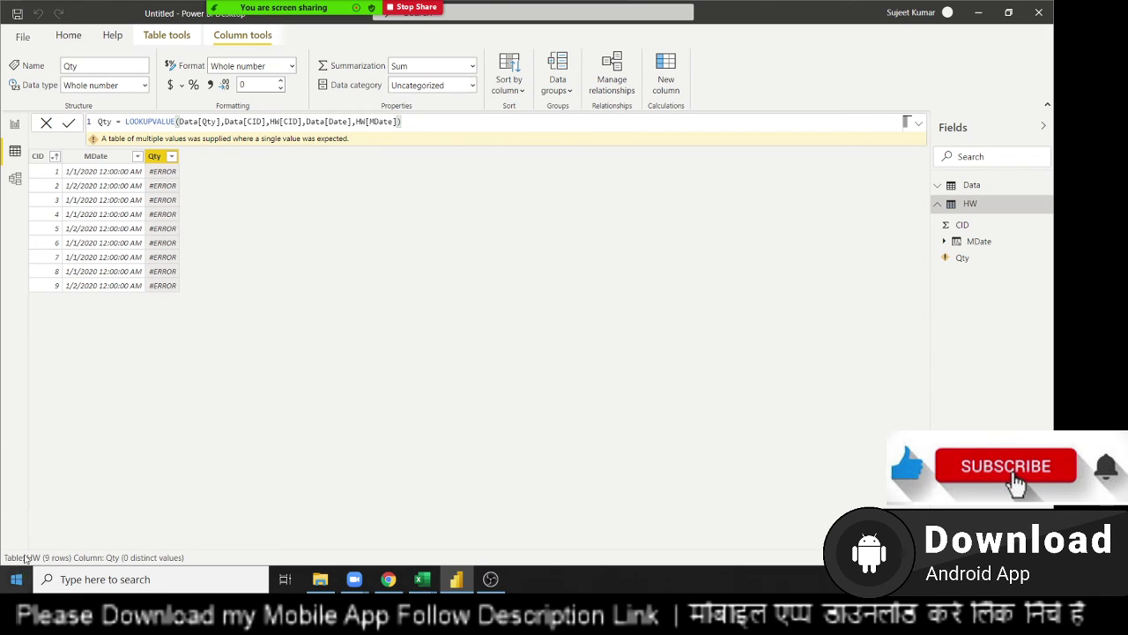
Step: Place the cursor in the failing LOOKUPVALUE formula to revise its arguments
click(315, 126)
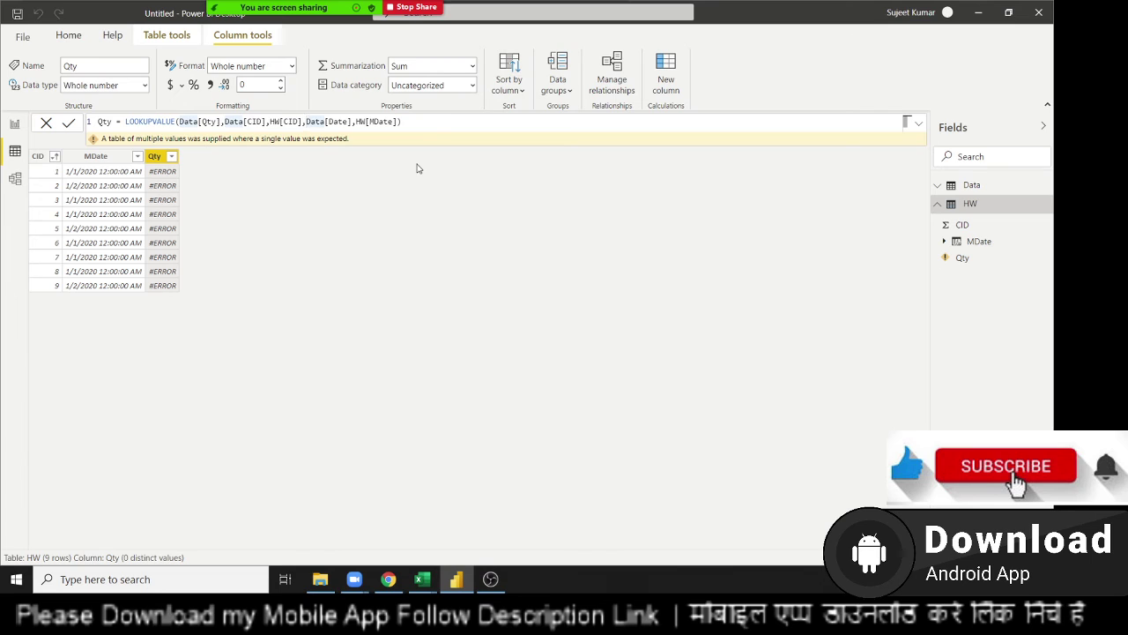
key(Left)
key(Left)
key(Left)
Step: Cut the lookup to LOOKUPVALUE(Data[Qty],Data[CID],HW[CID], removing the Date/MDate pair
key(Left)
key(Left)
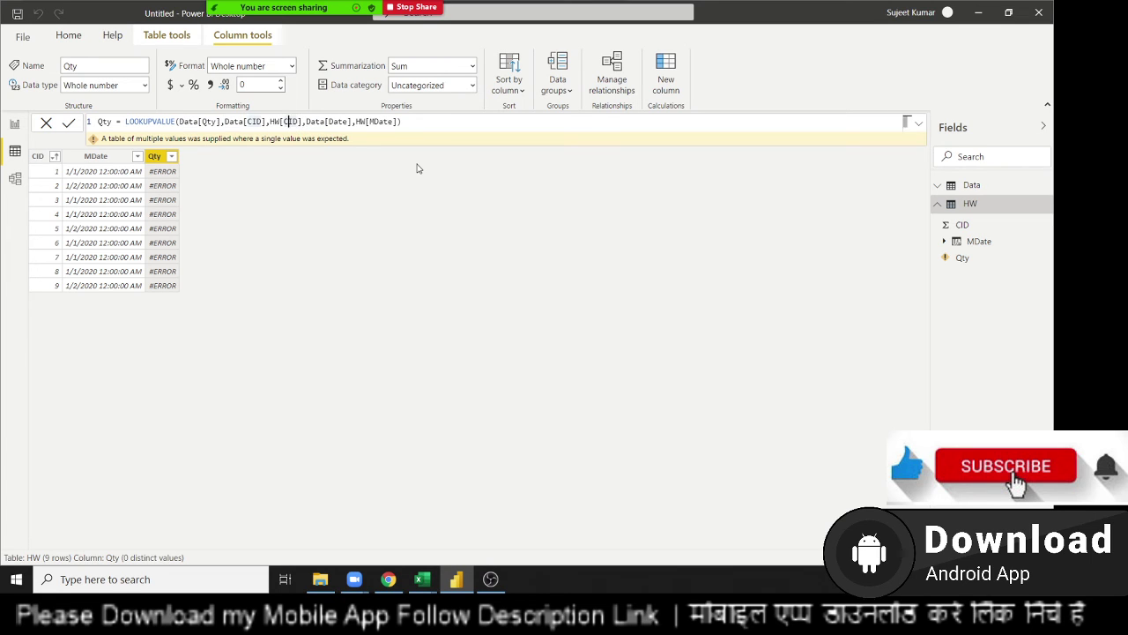
key(Left)
key(Left)
key(Left)
key(Left)
key(Left)
key(Left)
key(Left)
key(Right)
key(Right)
key(Right)
key(Right)
key(Right)
key(Right)
key(Right)
key(Right)
key(Right)
key(Right)
key(Right)
key(Right)
key(Right)
key(Right)
key(Right)
key(Right)
key(Right)
key(Right)
key(Right)
key(Right)
key(Right)
key(Right)
key(Right)
key(Right)
key(Right)
key(Right)
key(Right)
key(Right)
key(Right)
key(Right)
key(Right)
key(Right)
key(Right)
key(Right)
key(Right)
key(Right)
key(BackSpace)
key(BackSpace)
key(BackSpace)
key(BackSpace)
key(BackSpace)
key(BackSpace)
key(BackSpace)
key(BackSpace)
key(BackSpace)
key(BackSpace)
key(BackSpace)
key(BackSpace)
key(BackSpace)
key(BackSpace)
key(BackSpace)
key(BackSpace)
key(BackSpace)
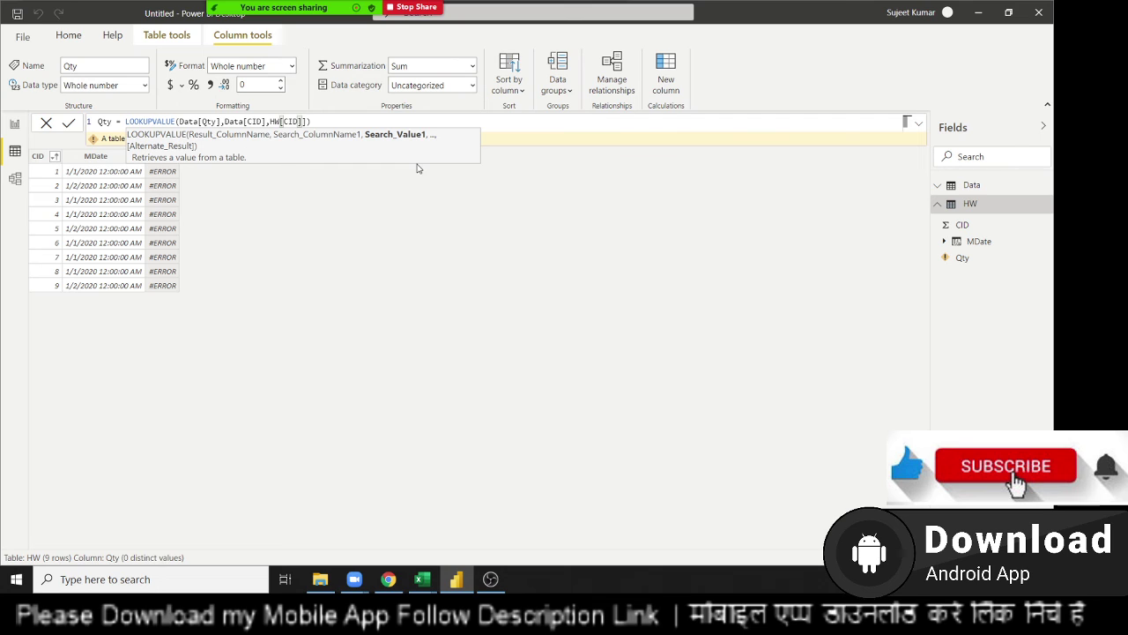
key(Return)
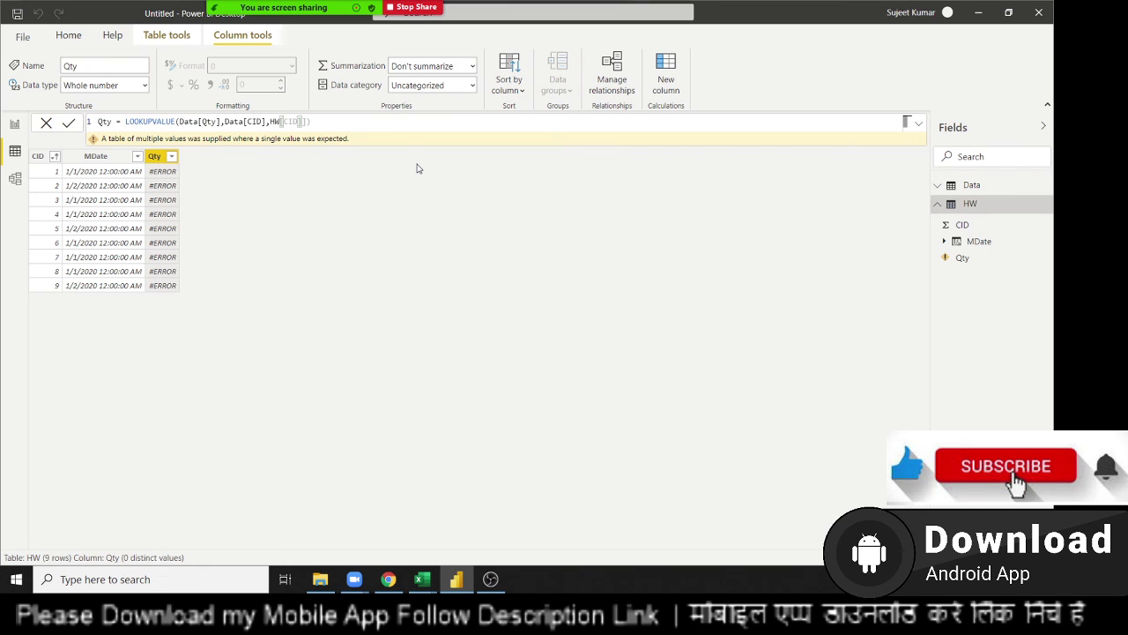
text([)
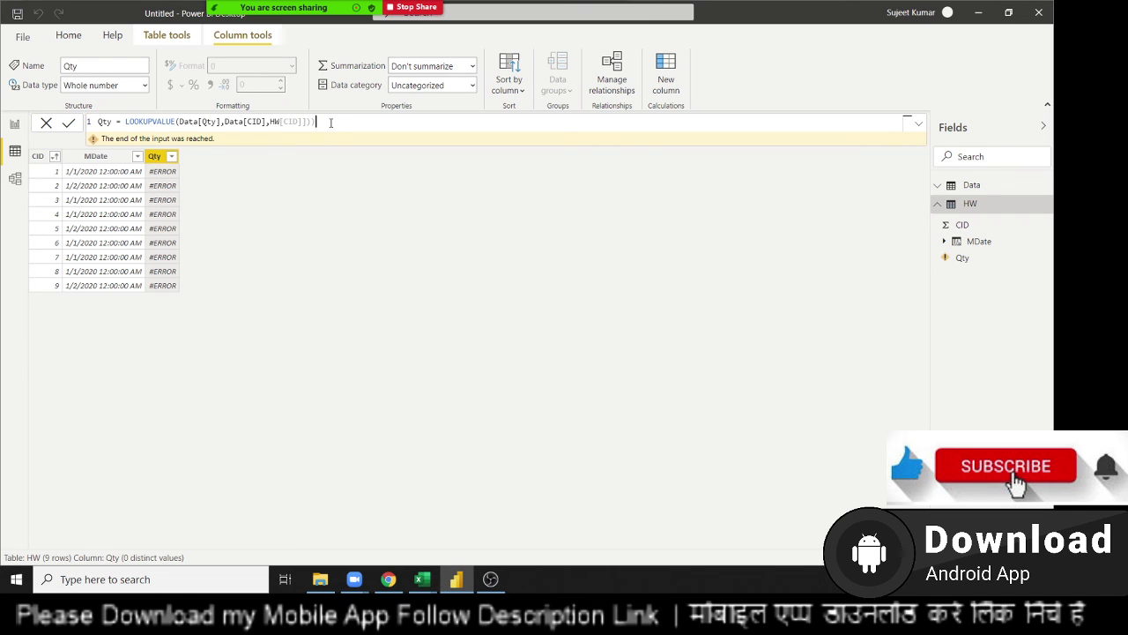
key(BackSpace)
key(BackSpace)
Step: Close the parenthesis and commit the CID-only lookup; every row still shows #ERROR
text())
key(Return)
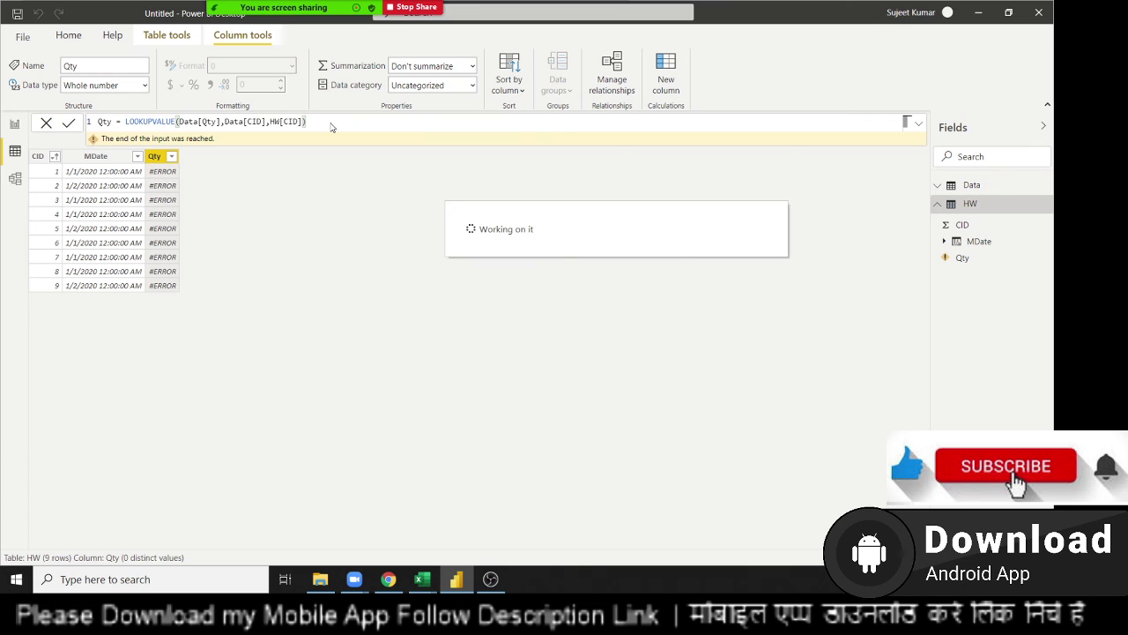